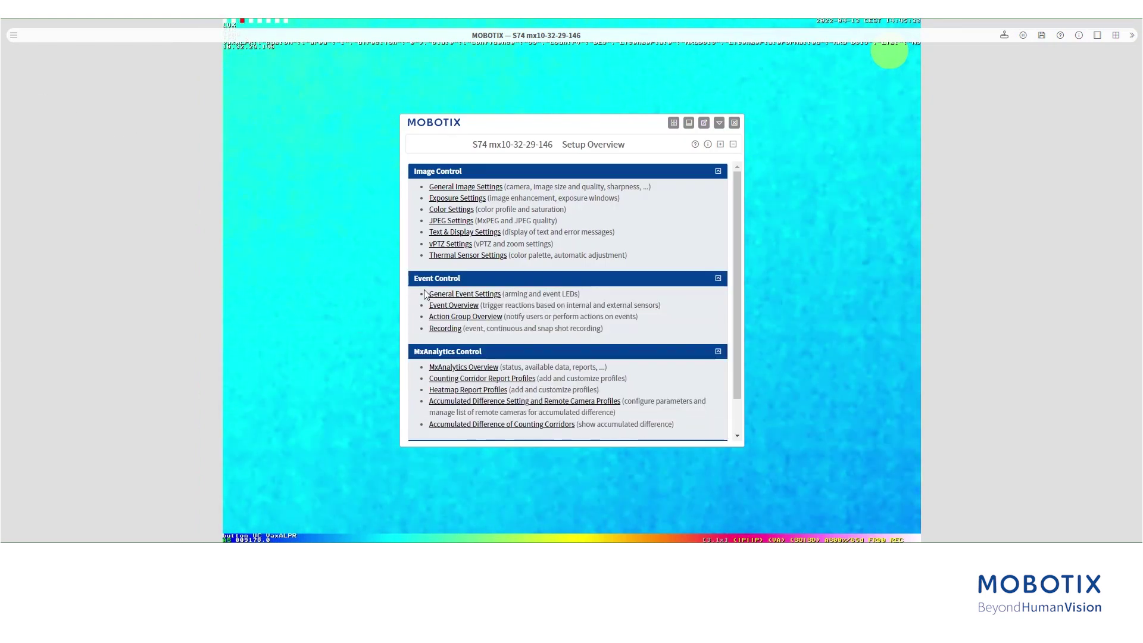
Step: Go to Event Overview to reach the Environment Events profile list
left_click(445, 307)
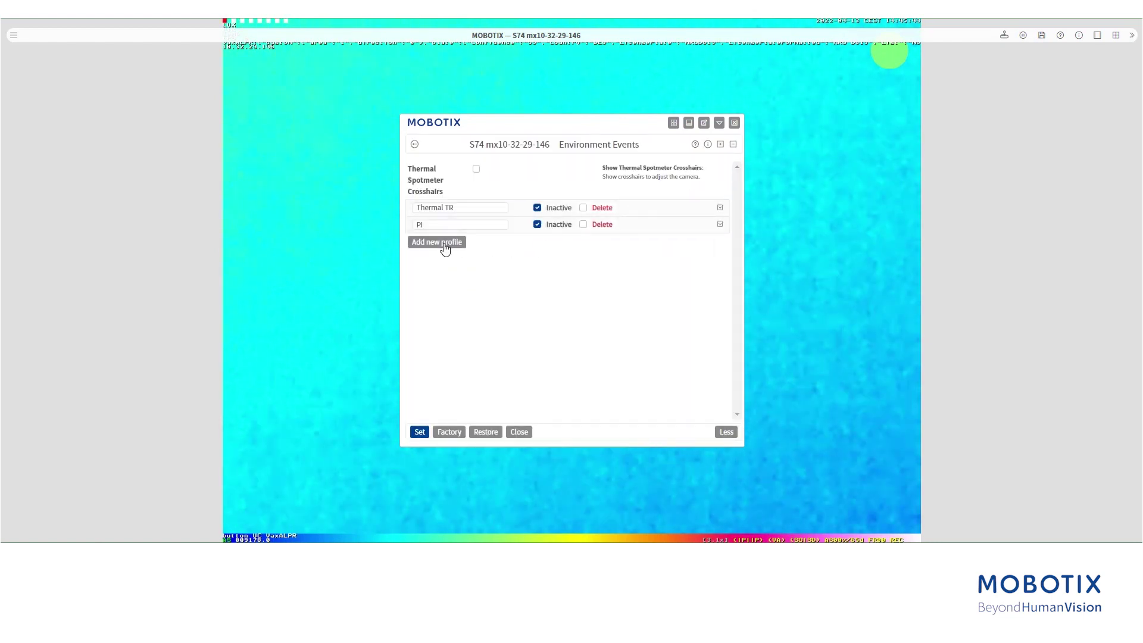
Step: Add a new environment event profile named Overheat
left_click(444, 244)
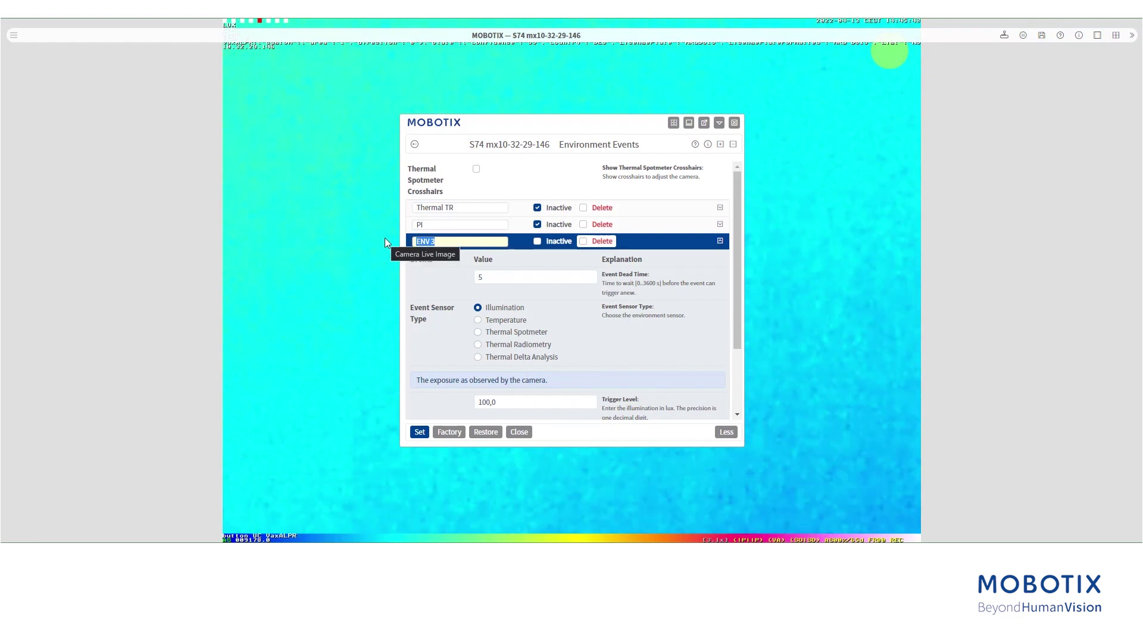
type("Ov")
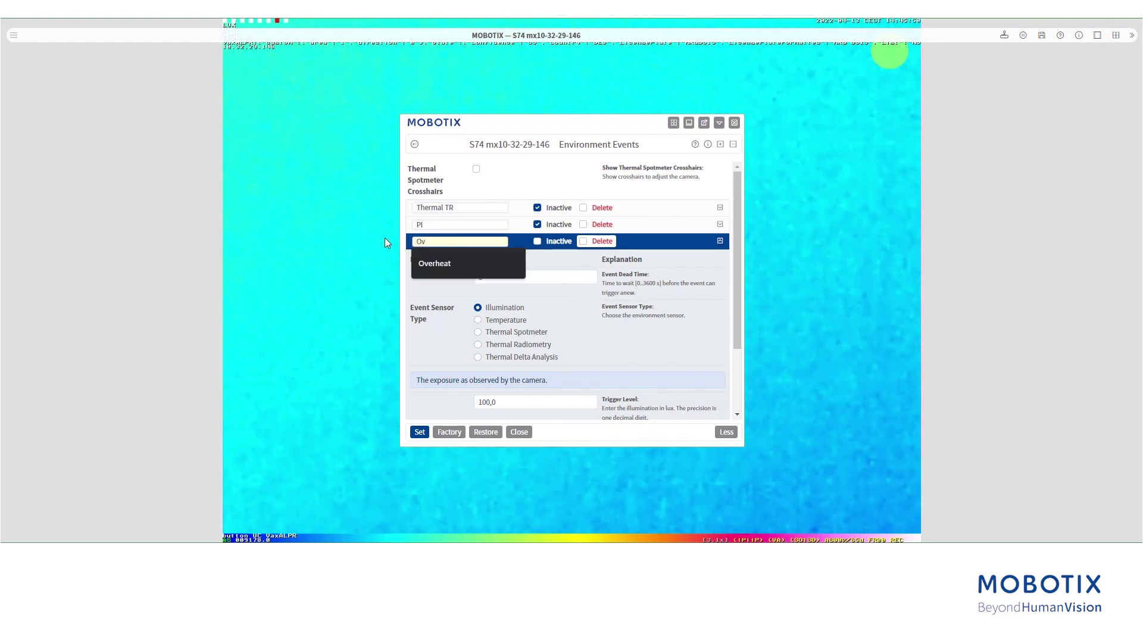
key("Down")
key("Return")
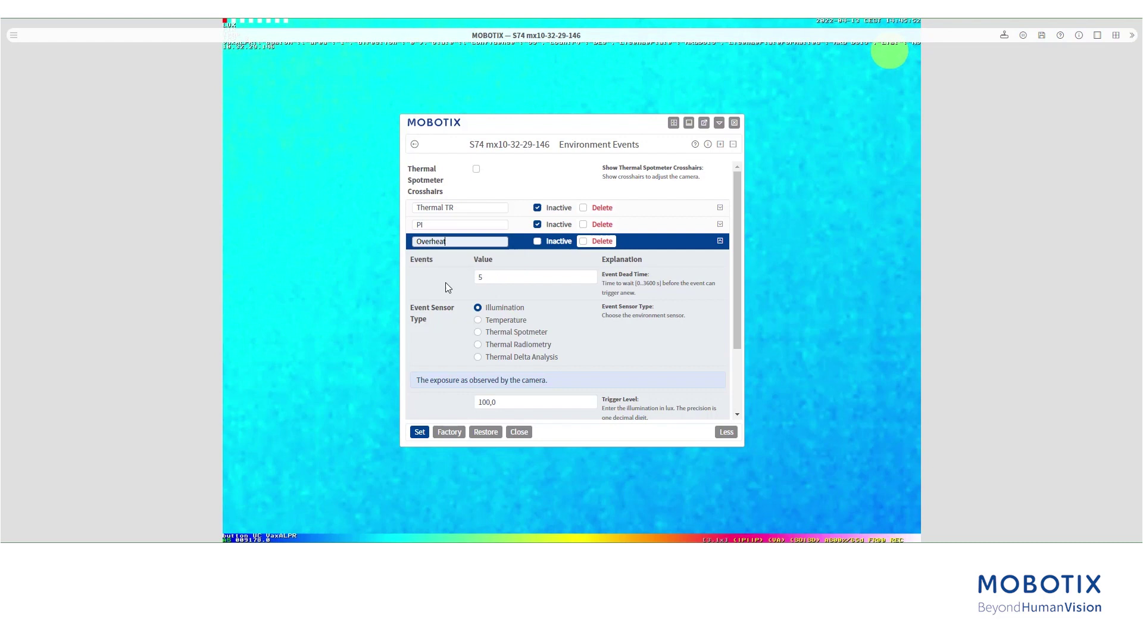
Step: Set Overheat to Thermal Radiometry and draw its measurement rectangle in the image's lower centre
left_click(478, 345)
scroll(580, 341, "down", 3)
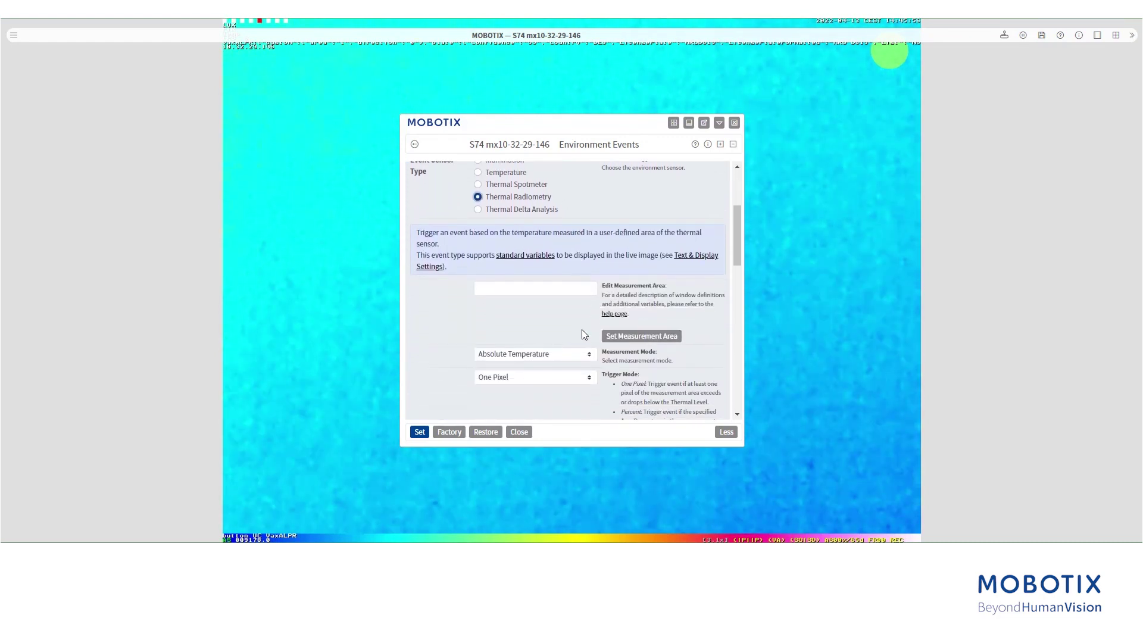
left_click(617, 326)
left_click_drag(535, 345, 617, 377)
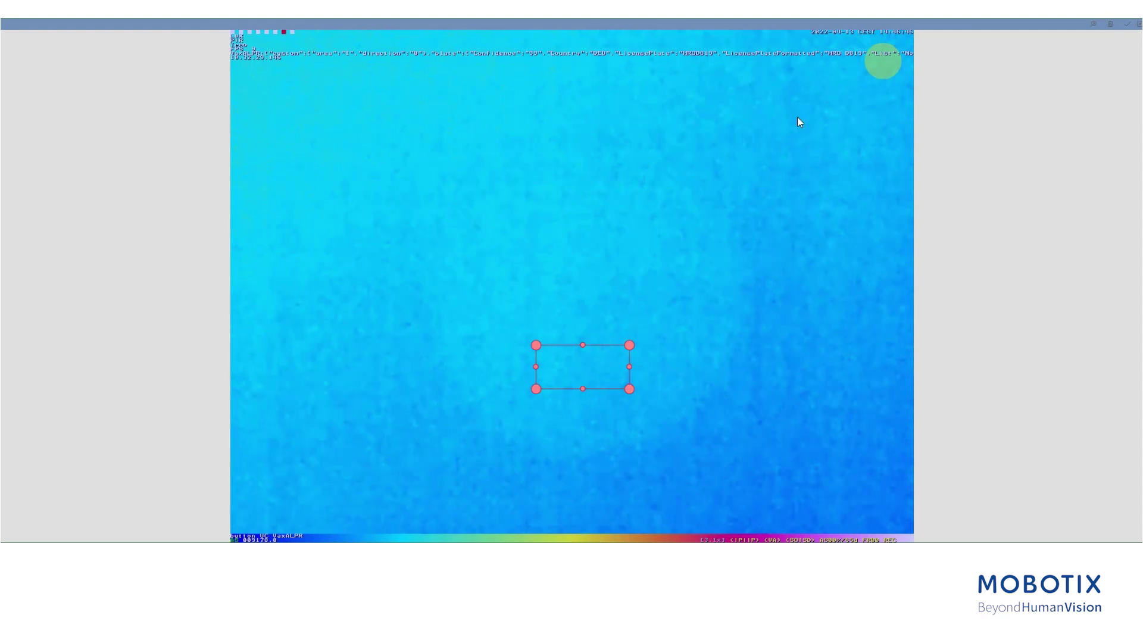
Step: Confirm the measurement area, keeping Absolute Temperature measurement and One Pixel trigger mode
left_click(1126, 27)
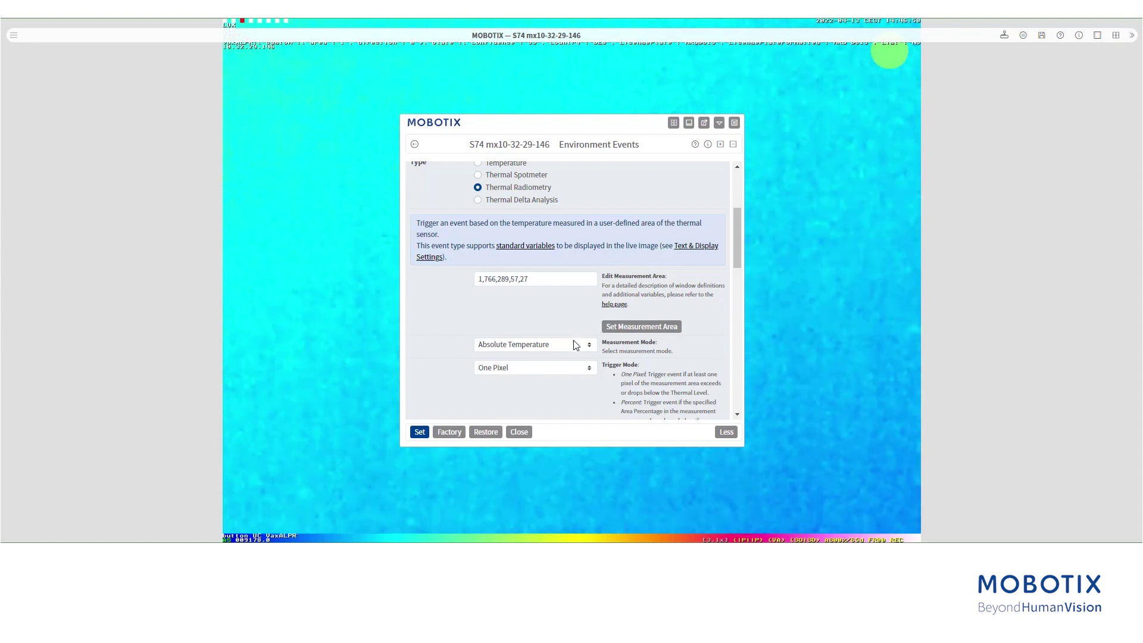
left_click(560, 351)
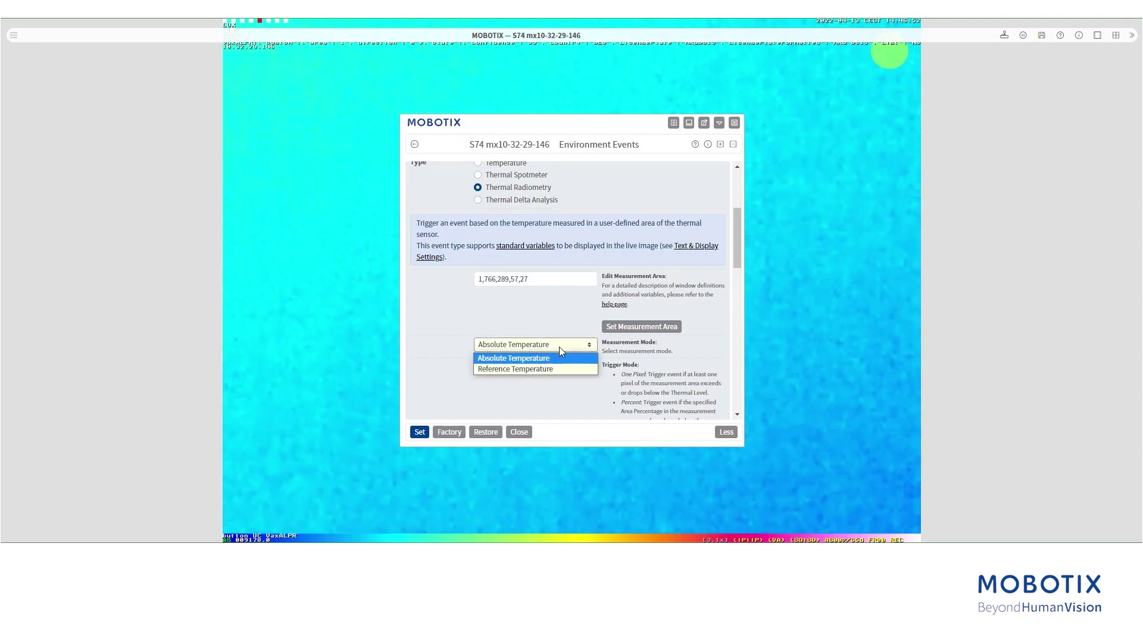
left_click(560, 351)
scroll(560, 351, "down", 1)
scroll(558, 351, "down", 1)
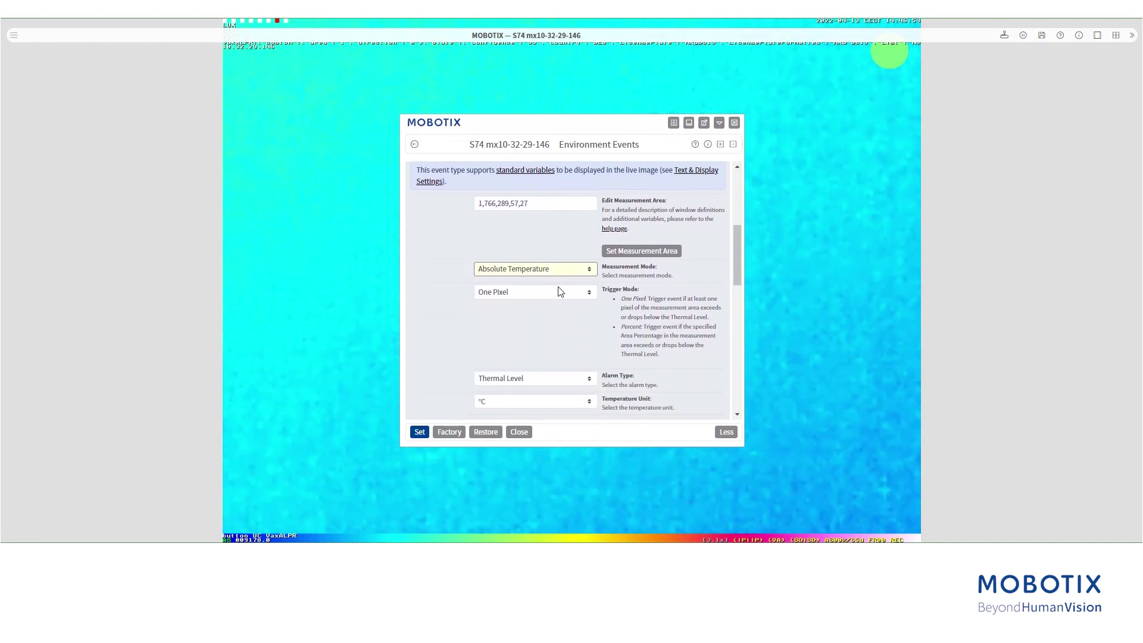
left_click(555, 288)
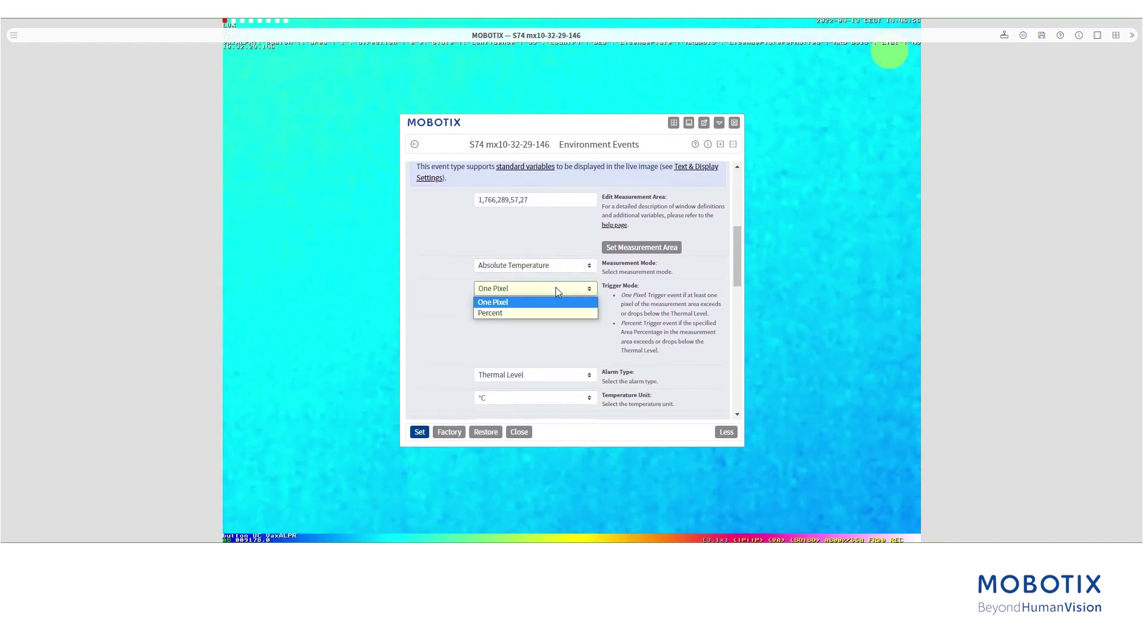
left_click(555, 287)
scroll(583, 331, "down", 1)
scroll(587, 335, "down", 1)
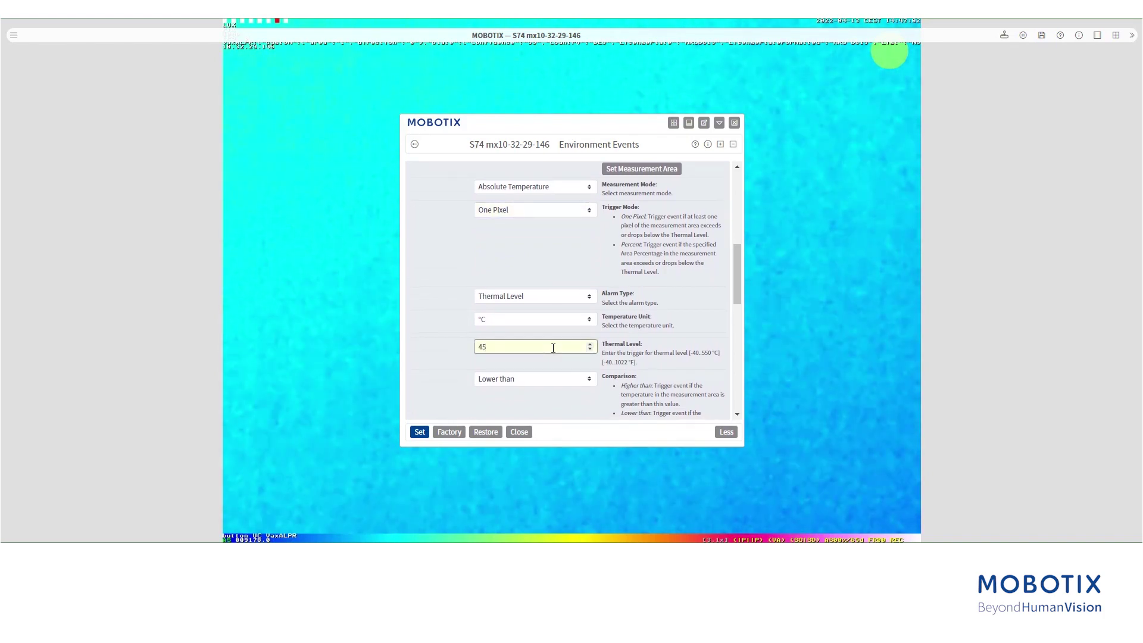
Step: Trigger when temperature is Higher than 45 °C, with Action Type Every
left_click(543, 386)
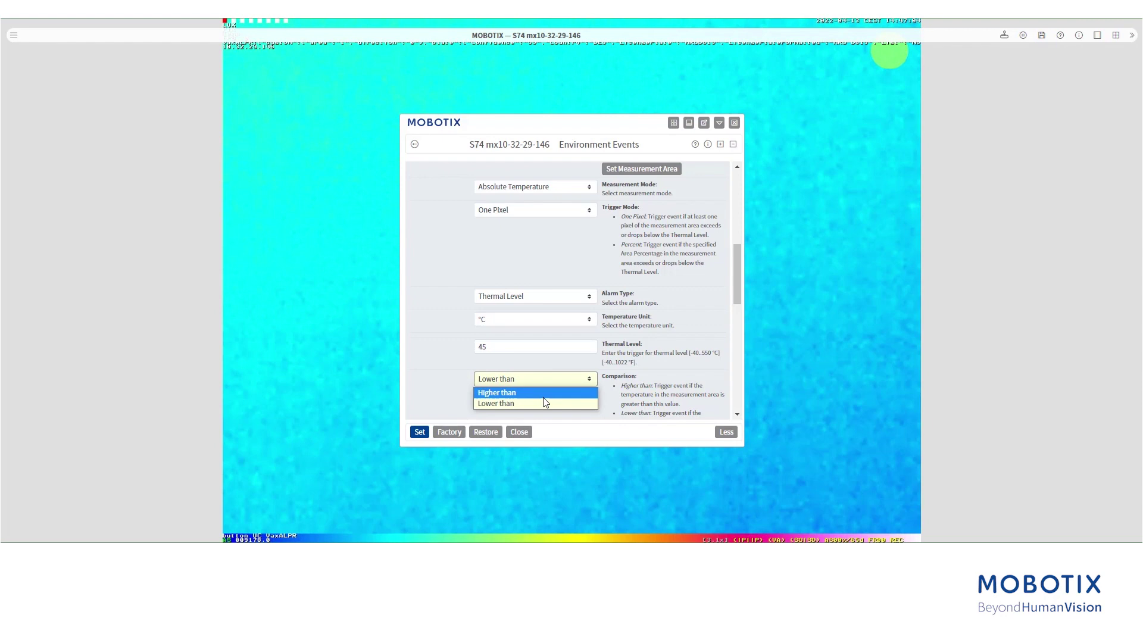
left_click(542, 397)
scroll(621, 375, "down", 5)
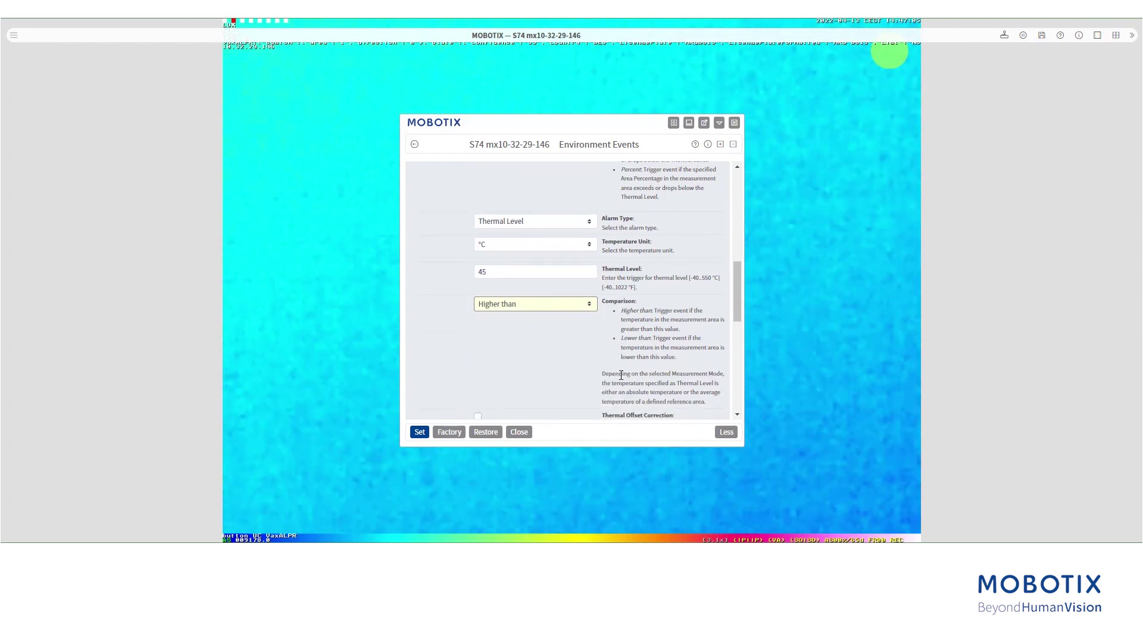
scroll(620, 375, "down", 3)
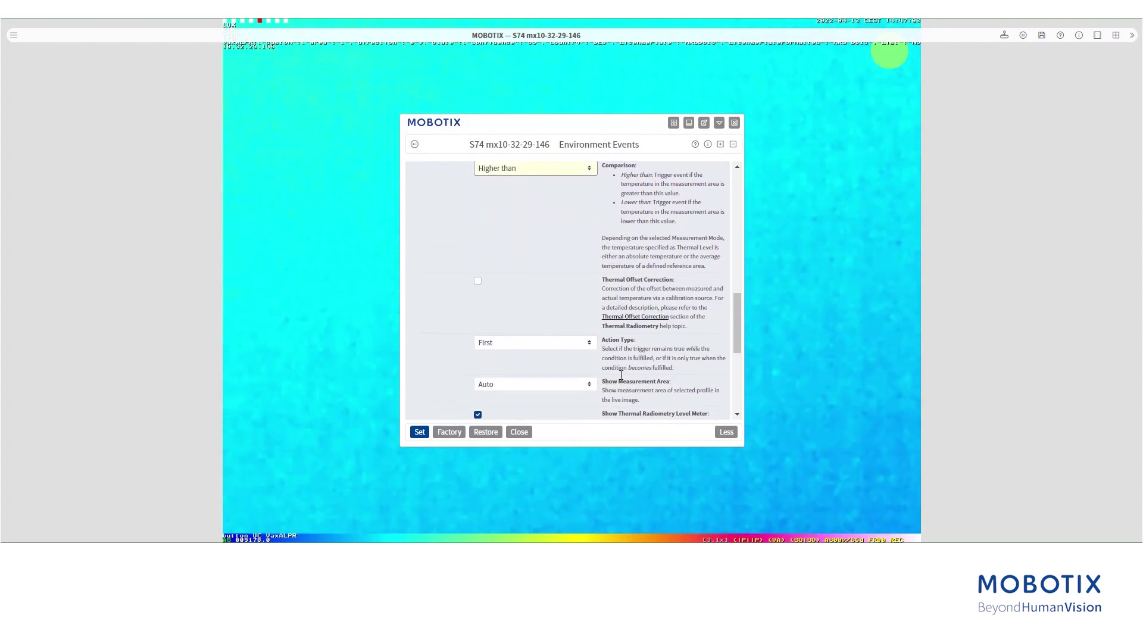
left_click(548, 320)
left_click(549, 331)
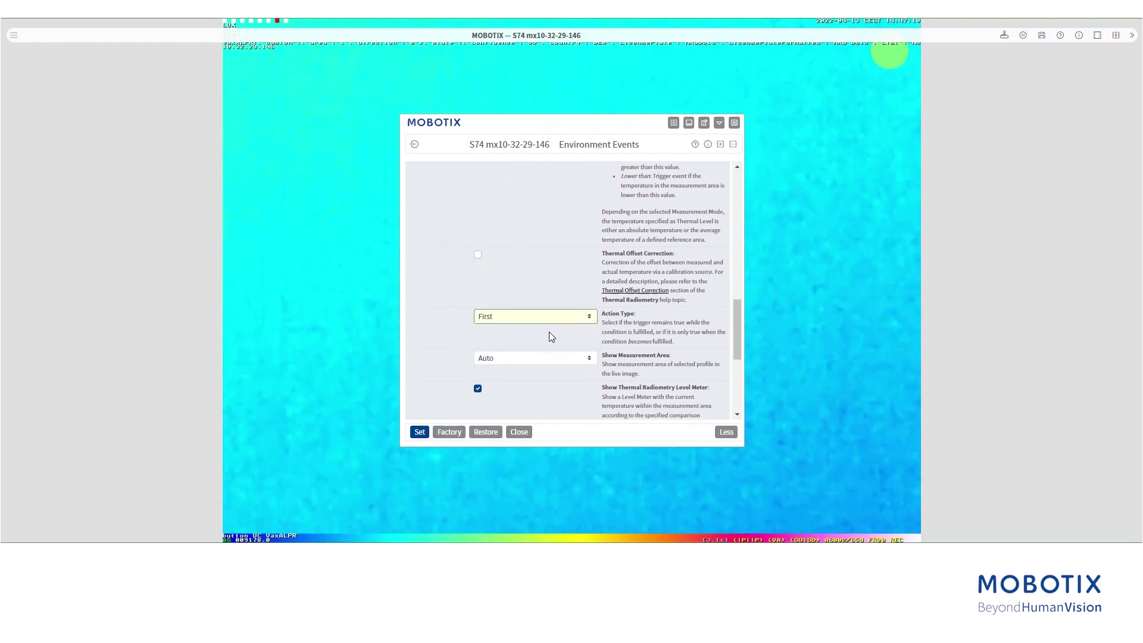
left_click(547, 314)
left_click(546, 342)
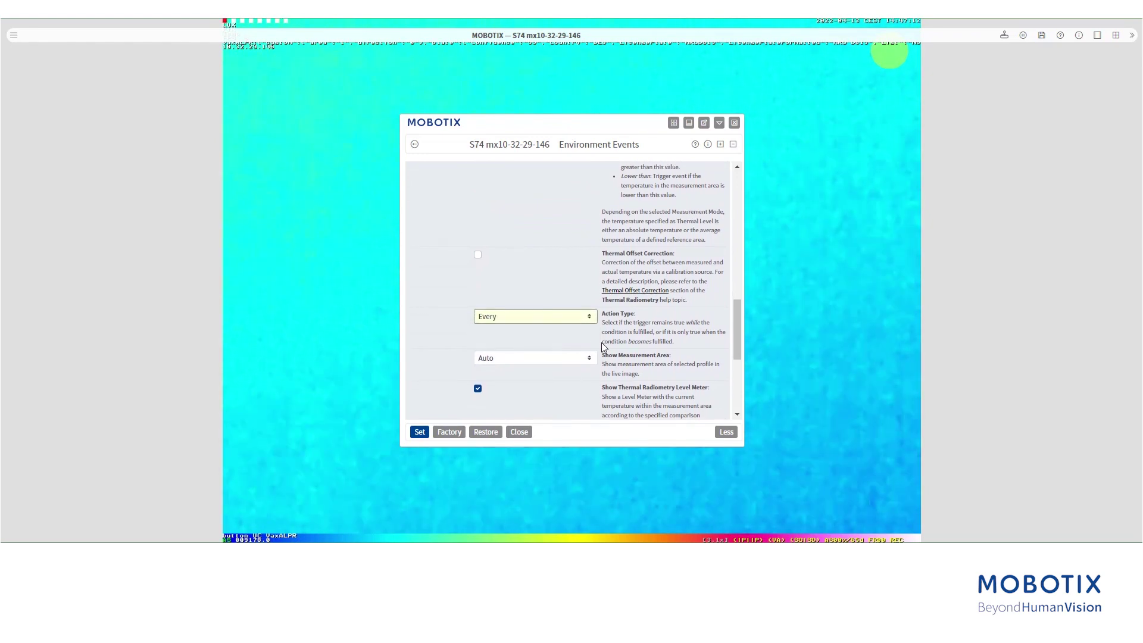
scroll(619, 344, "down", 1)
scroll(619, 344, "down", 2)
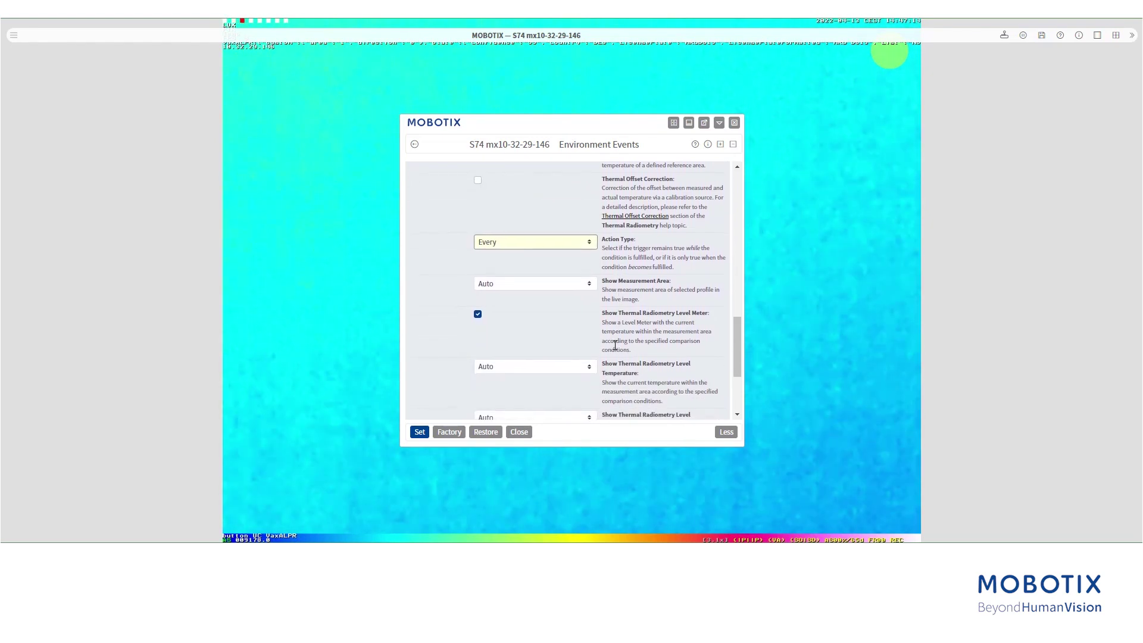
scroll(615, 345, "down", 4)
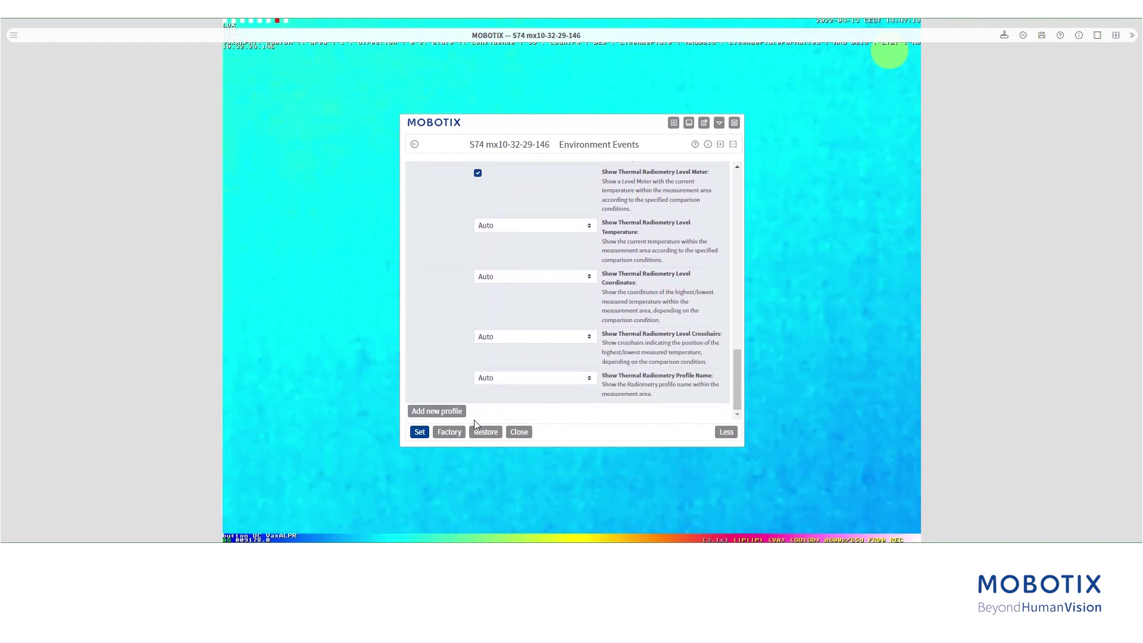
Step: Save the Overheat profile and move the dialog aside to view its live ~21 °C reading
left_click(419, 433)
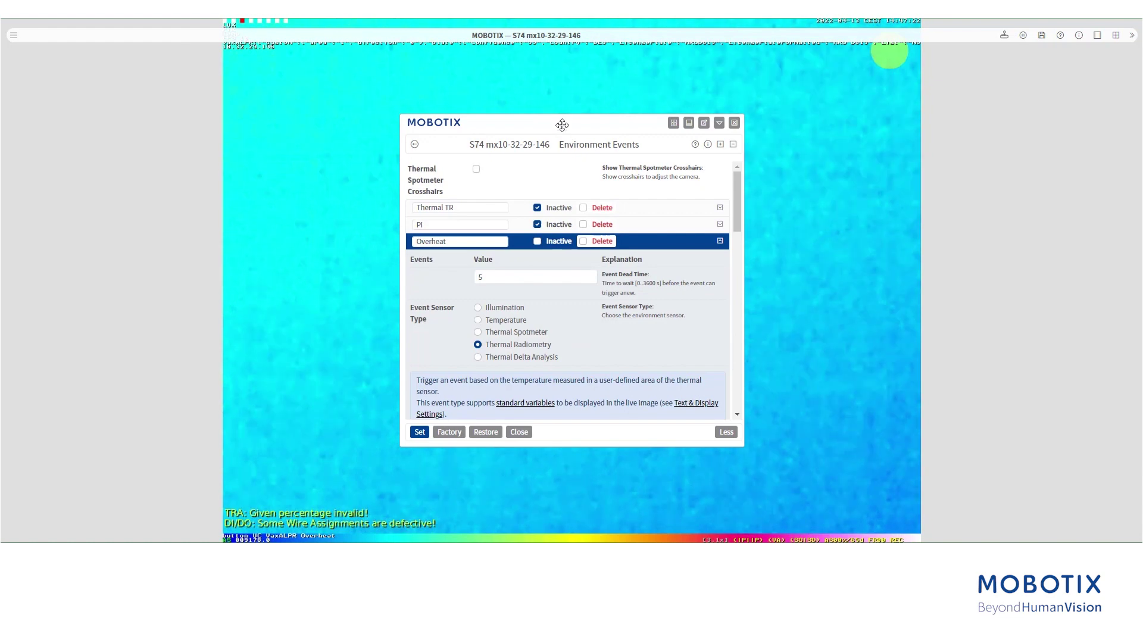
left_click_drag(561, 120, 909, 118)
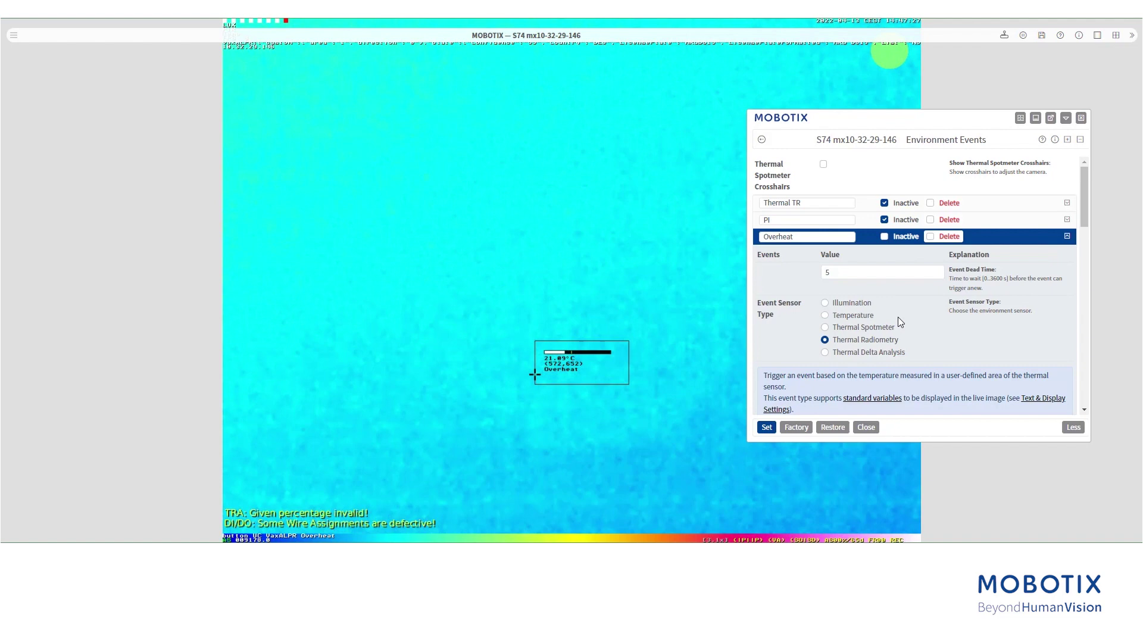
left_click(1048, 240)
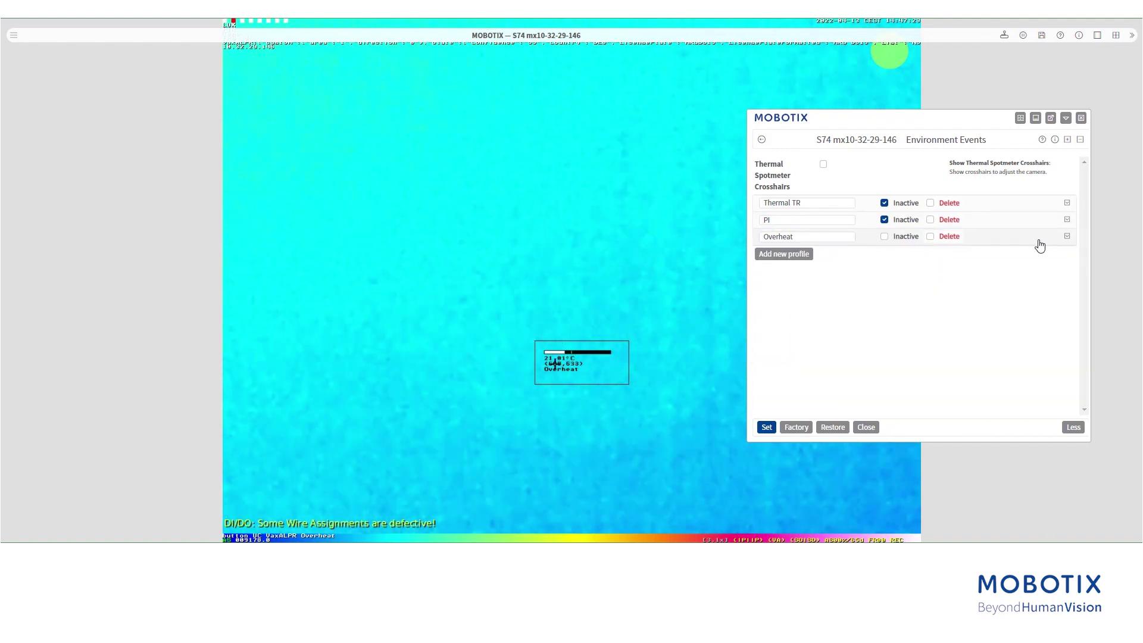
Step: Add another environment event profile and rename it from ENV 4 to DeltaEvent
left_click(769, 254)
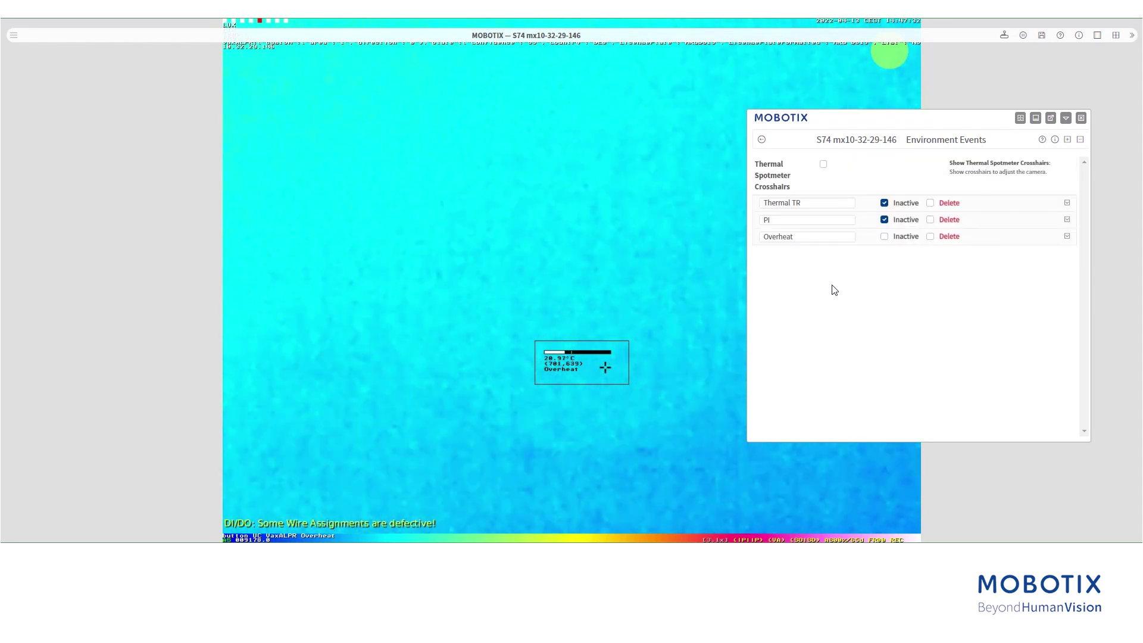
left_click_drag(839, 252, 738, 253)
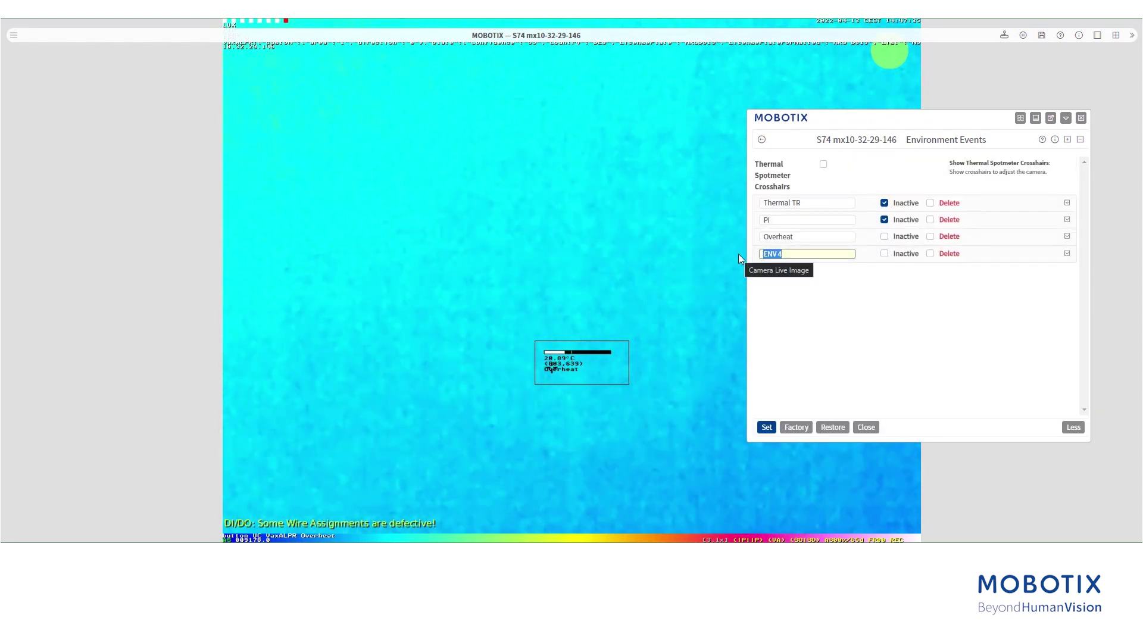
type("Delta")
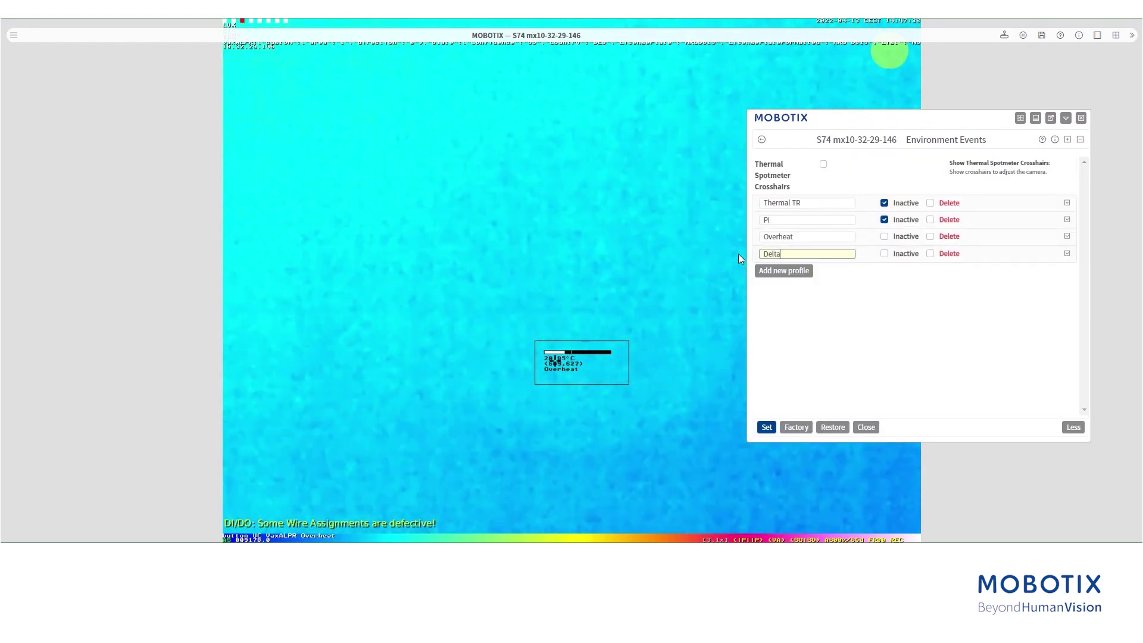
type("Event")
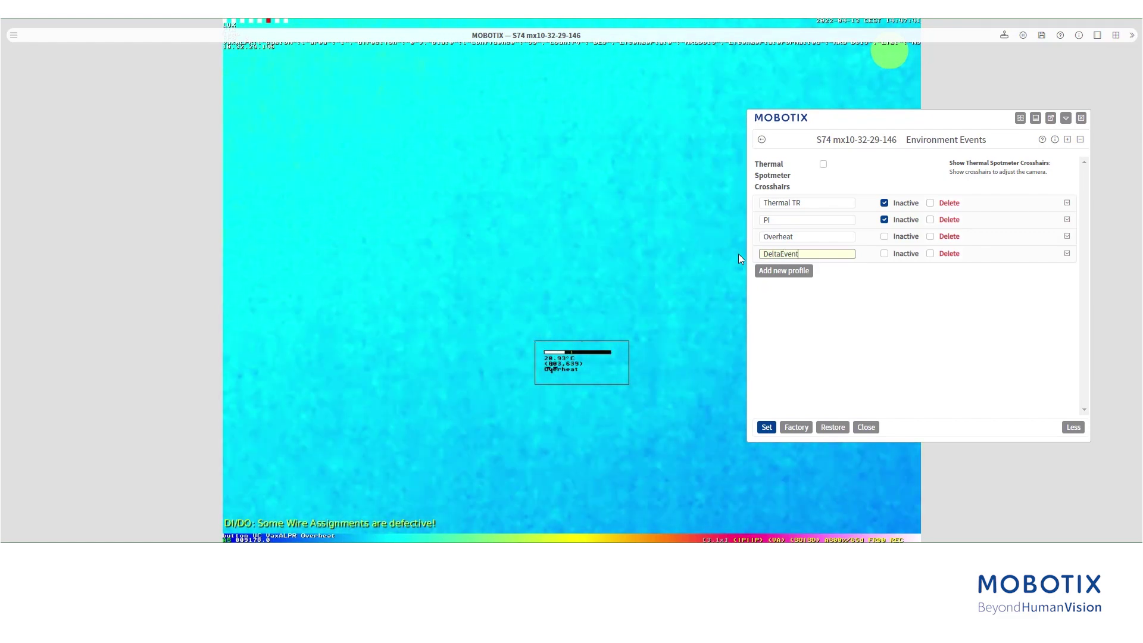
Step: Switch DeltaEvent to Thermal Delta Analysis and draw its measurement area above the Overheat box
left_click(982, 253)
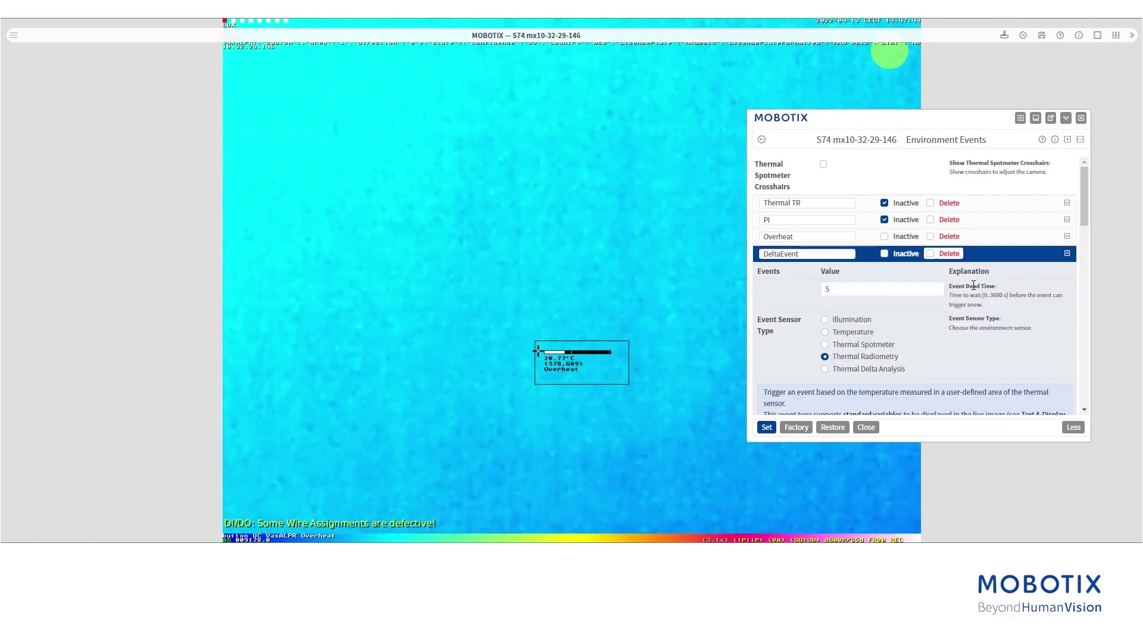
left_click(827, 369)
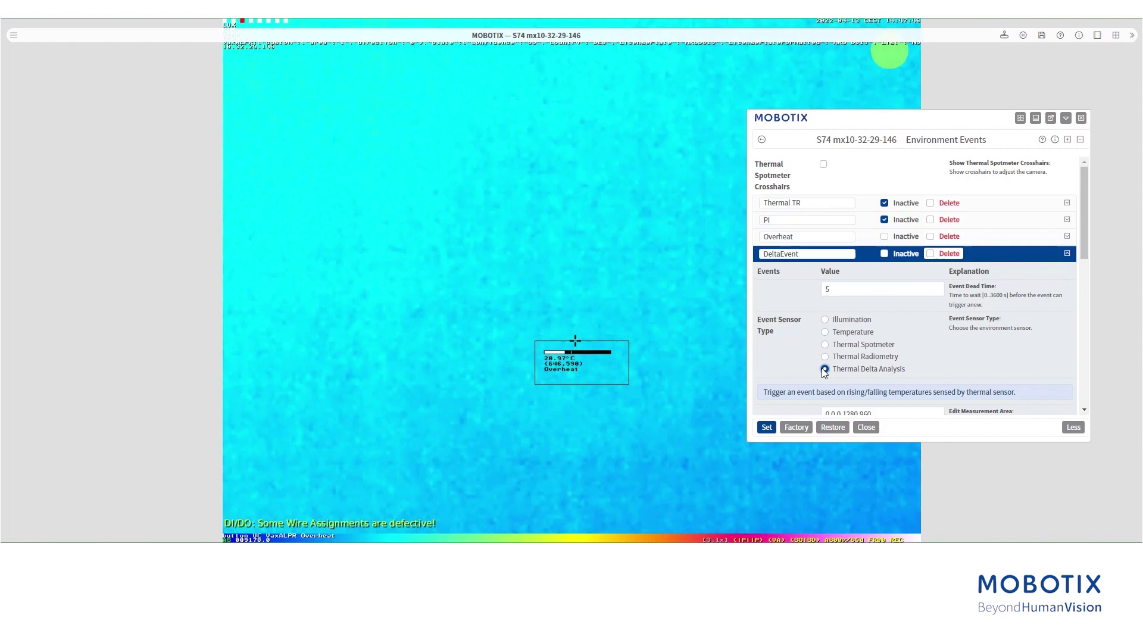
scroll(969, 342, "down", 3)
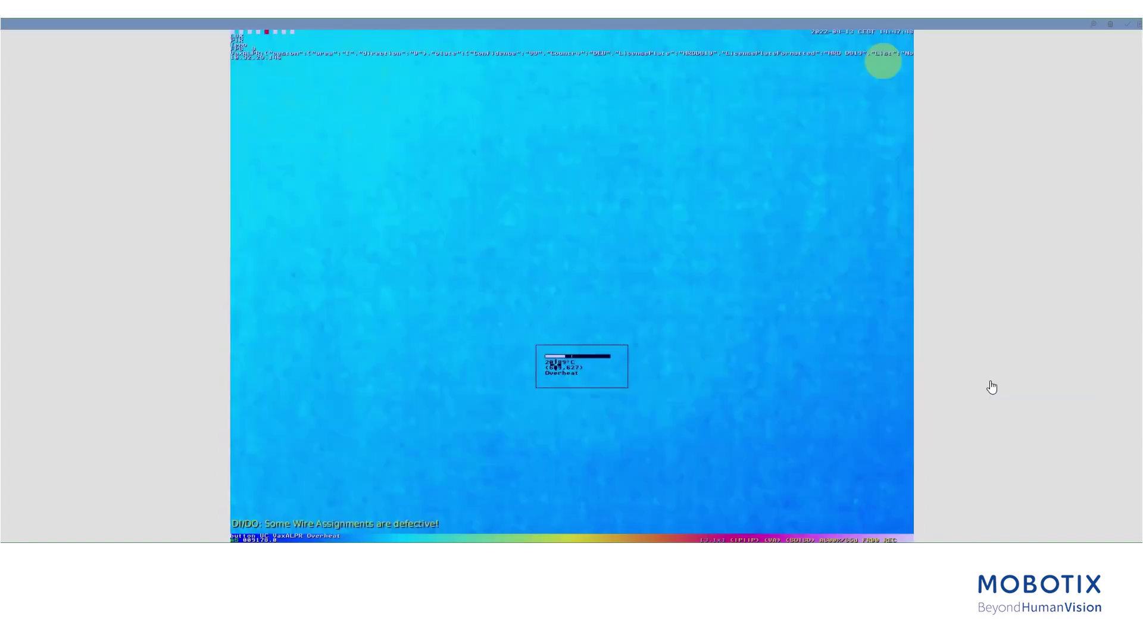
left_click(537, 308)
left_click_drag(546, 311, 629, 333)
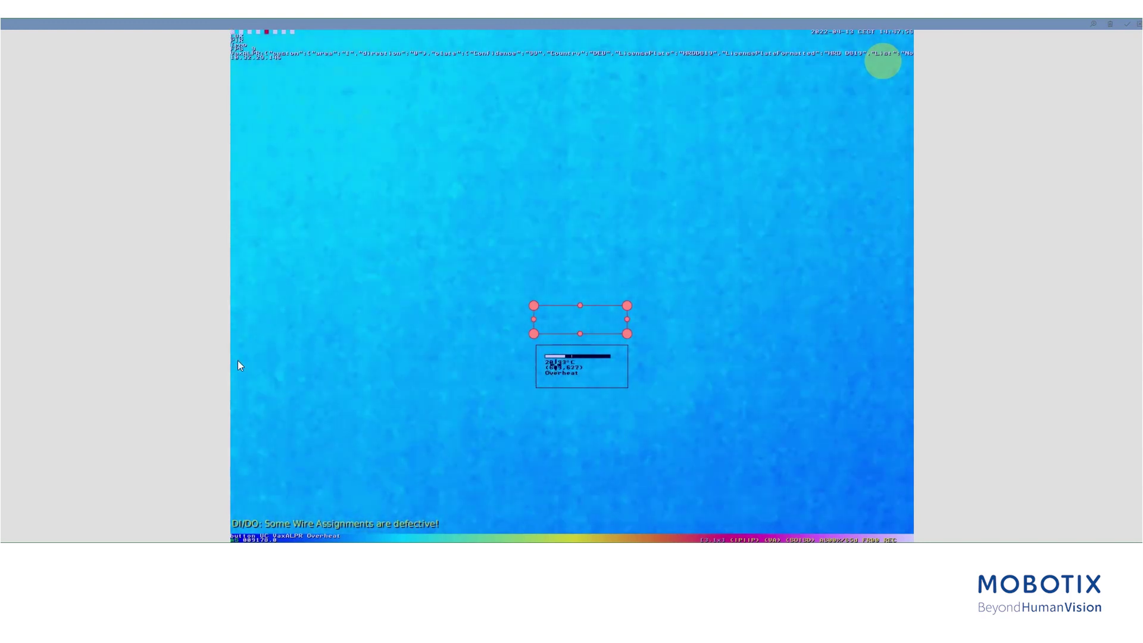
left_click(1125, 26)
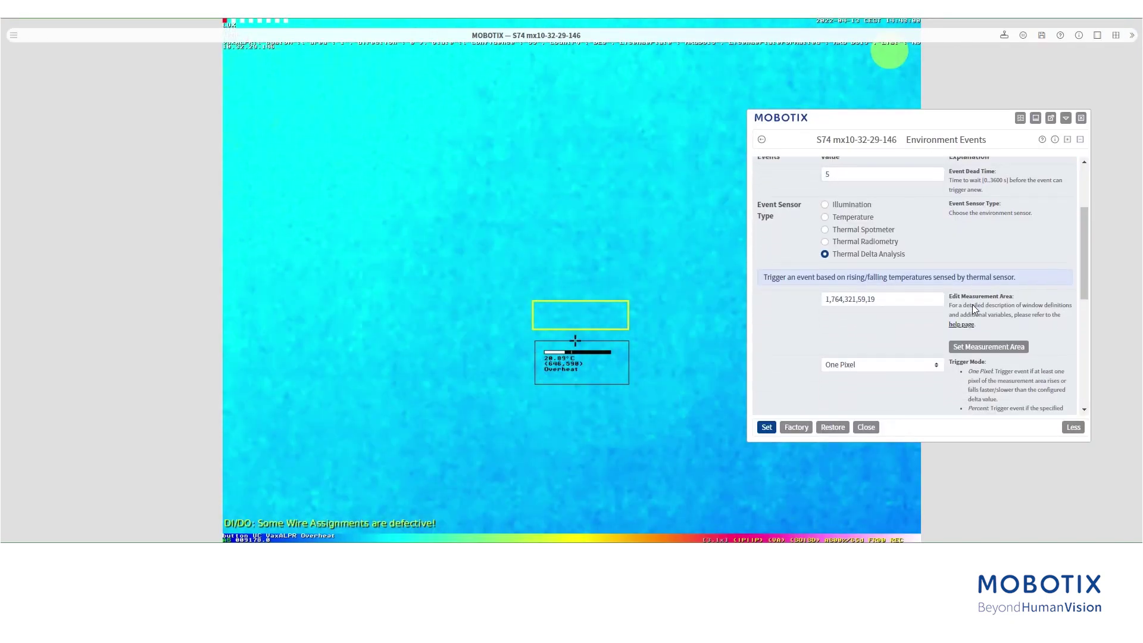
Step: Keep One Pixel trigger mode and change the measurement time from 60 to 10 seconds
scroll(973, 305, "down", 1)
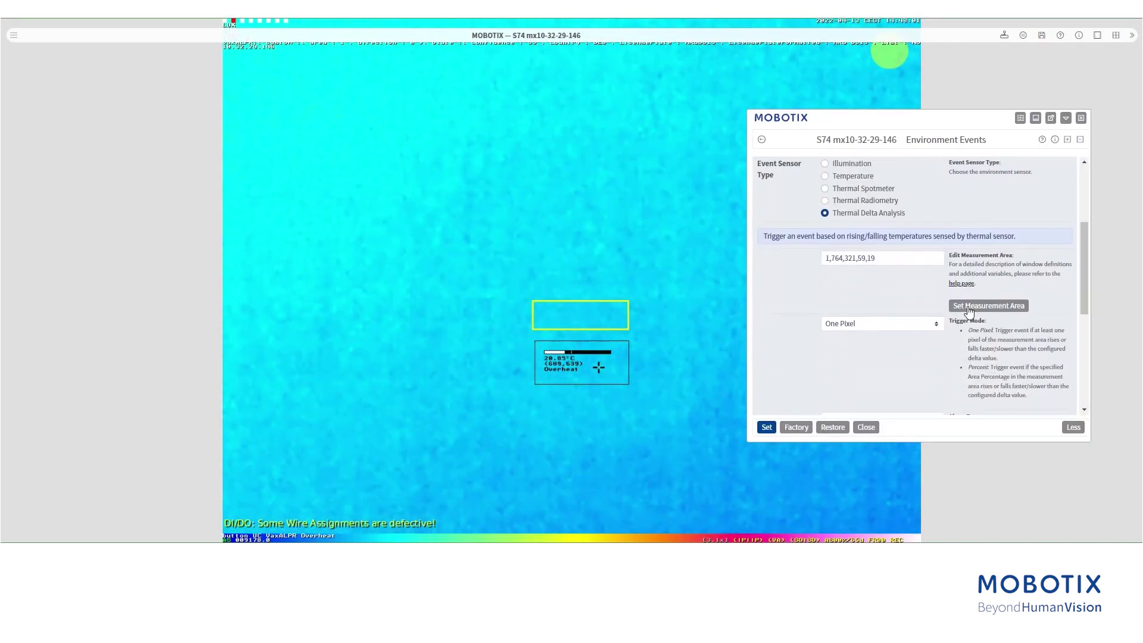
left_click(905, 321)
left_click(904, 320)
scroll(972, 357, "down", 1)
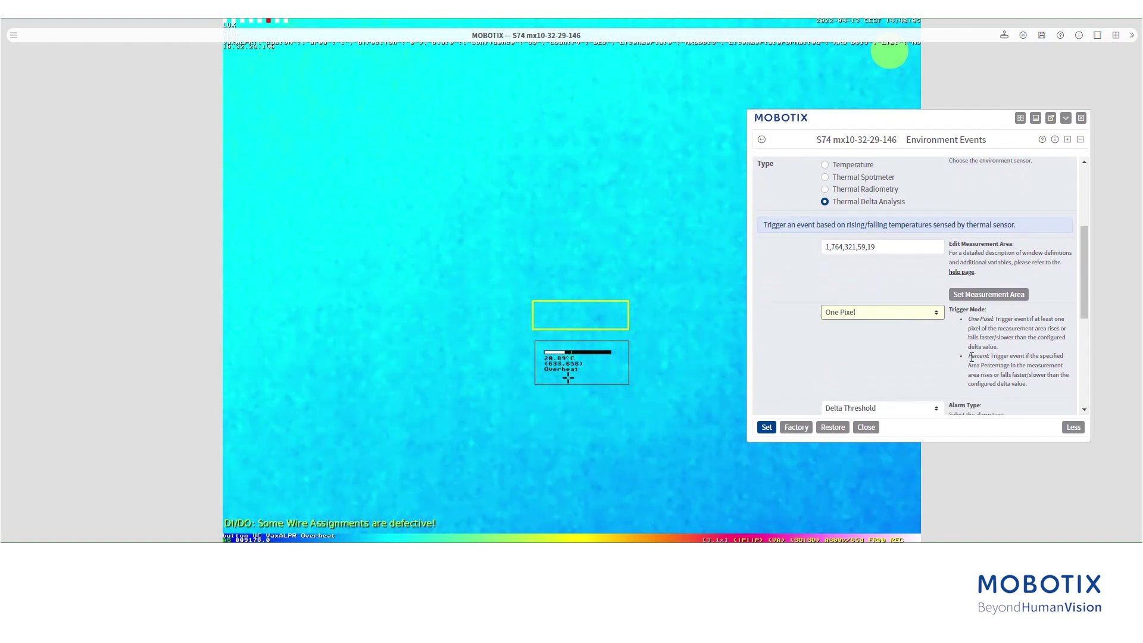
scroll(971, 357, "down", 4)
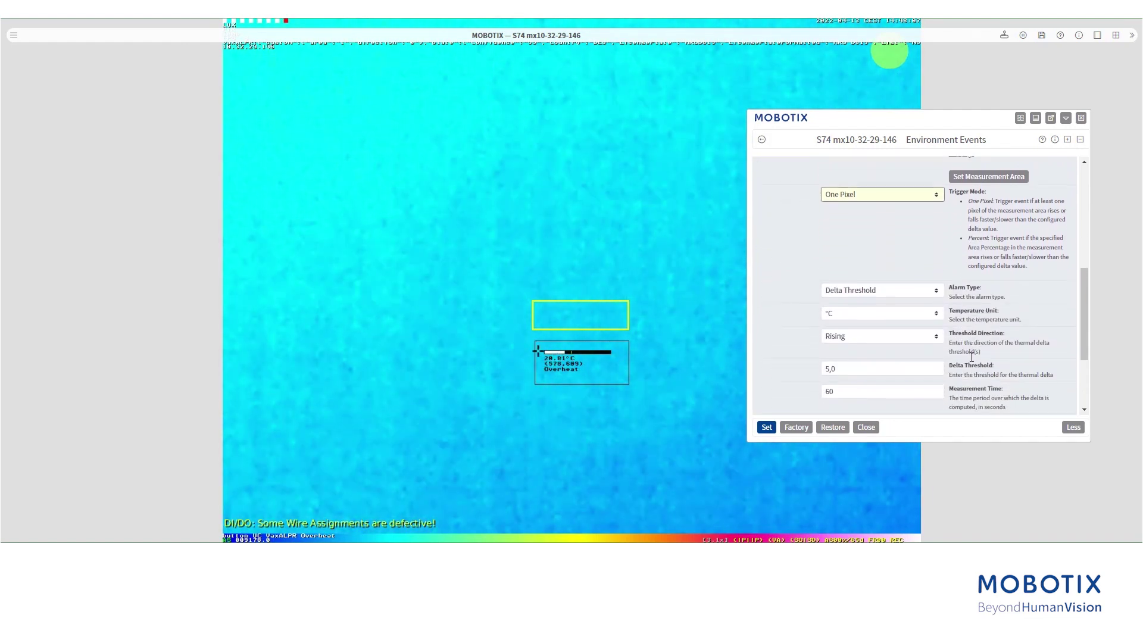
scroll(971, 357, "down", 1)
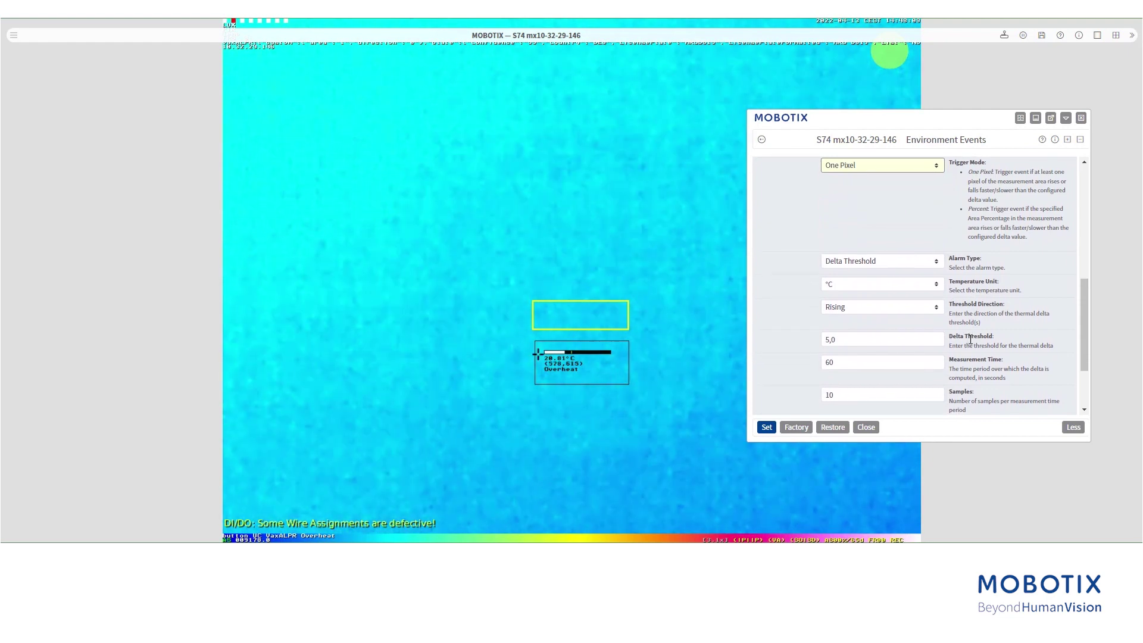
left_click(846, 362)
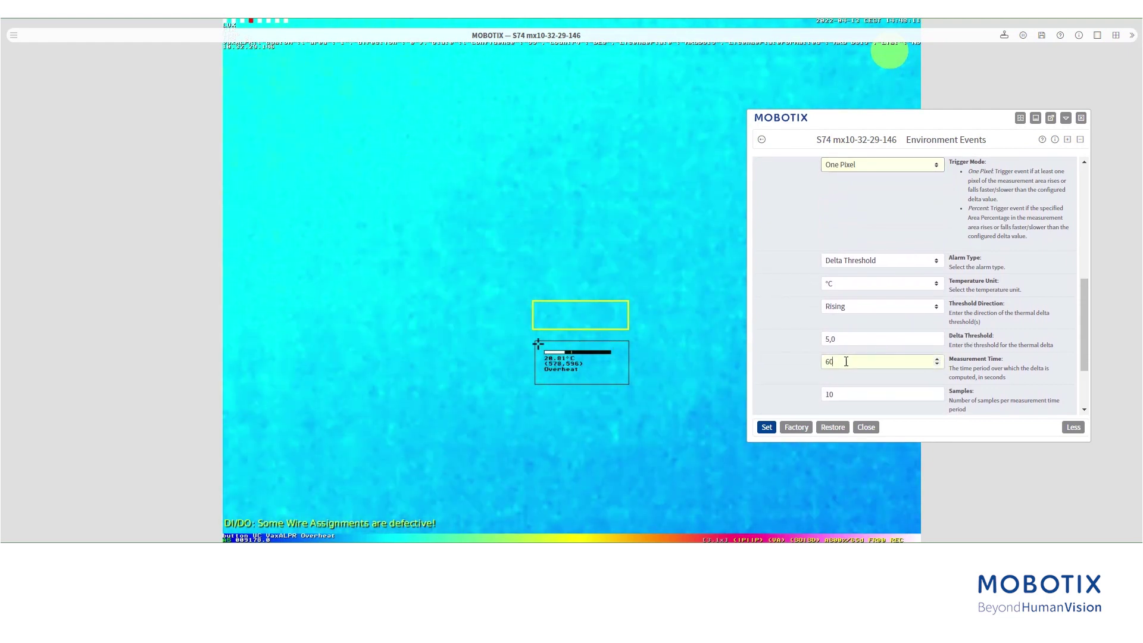
key("BackSpace")
key("BackSpace")
type("10")
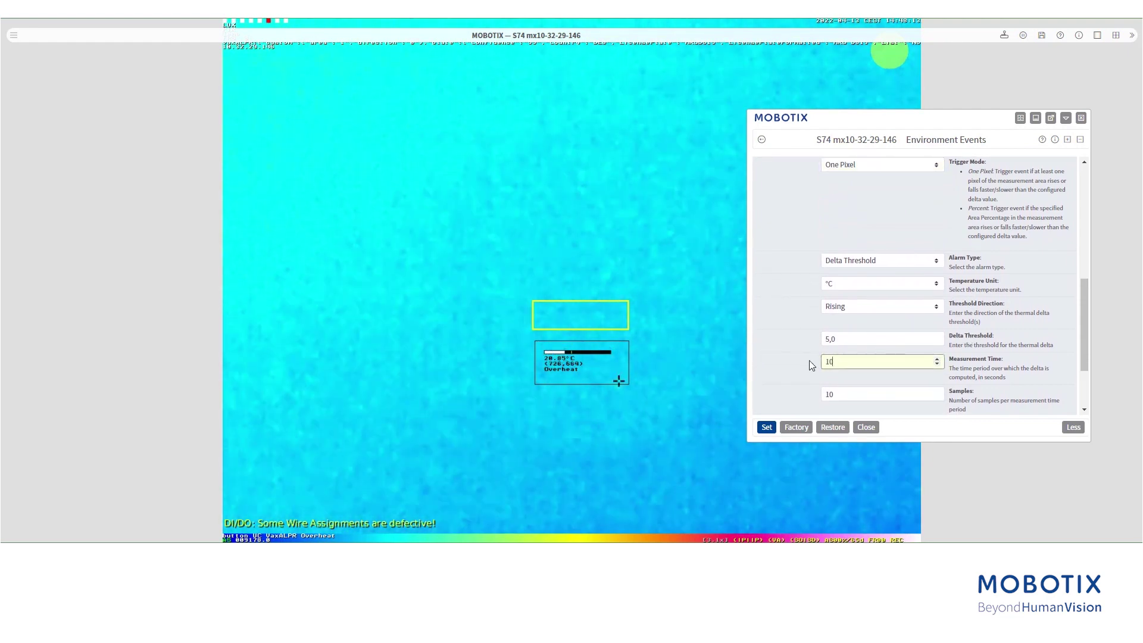
Step: Set Action Type to Every and show measurement area, level temperature and profile name on Auto
scroll(998, 325, "down", 2)
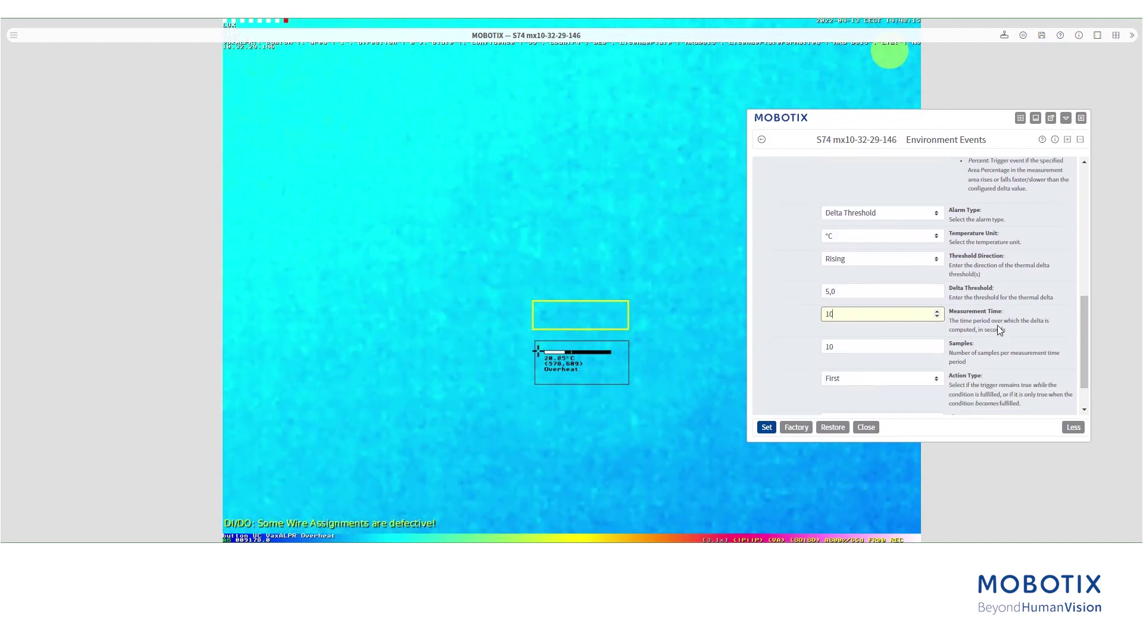
scroll(997, 327, "down", 1)
left_click(877, 347)
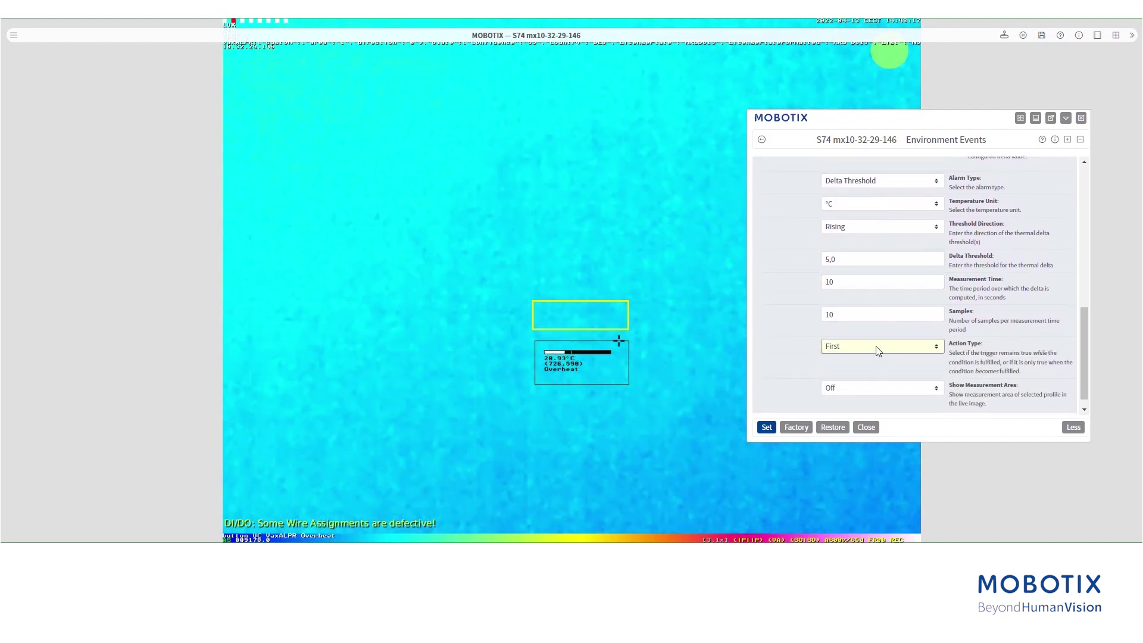
left_click(872, 367)
left_click(907, 390)
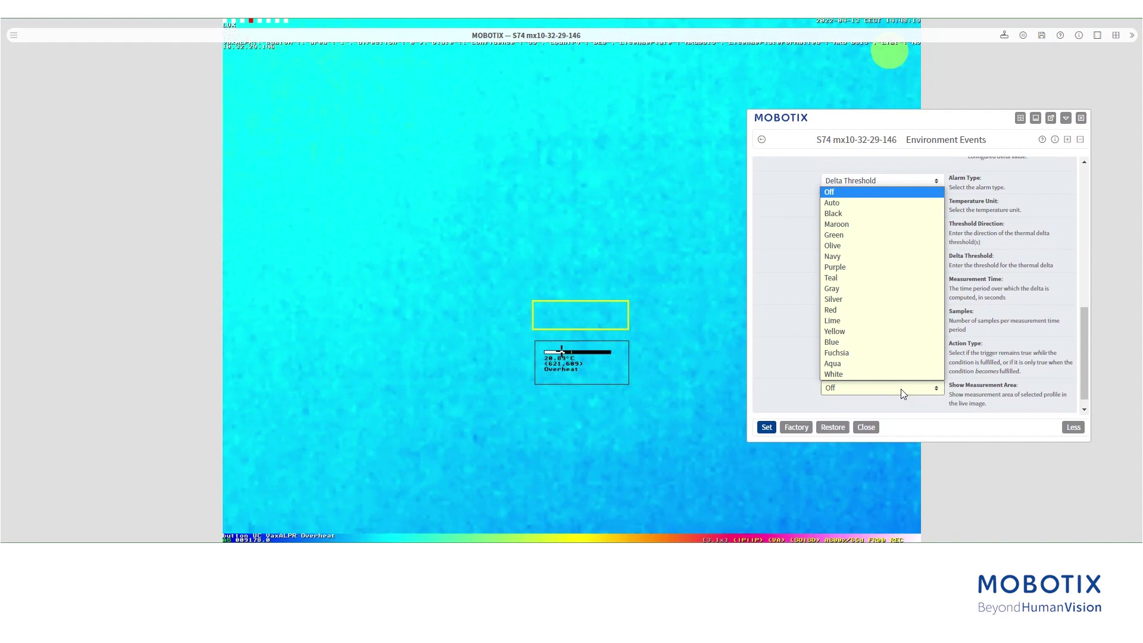
left_click(857, 203)
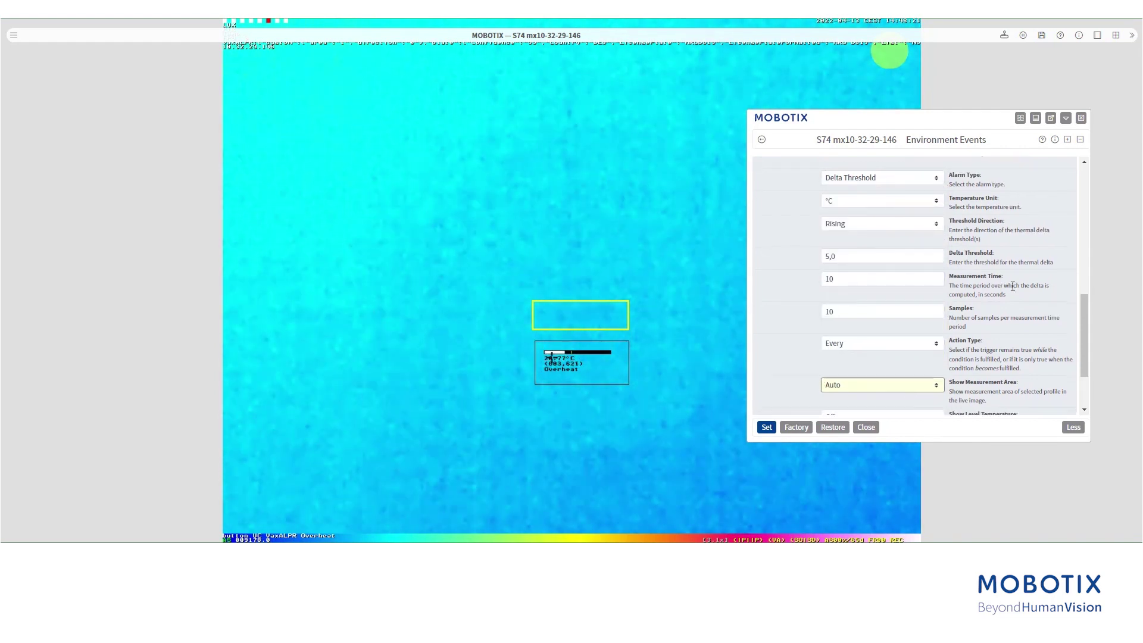
scroll(1012, 286, "down", 3)
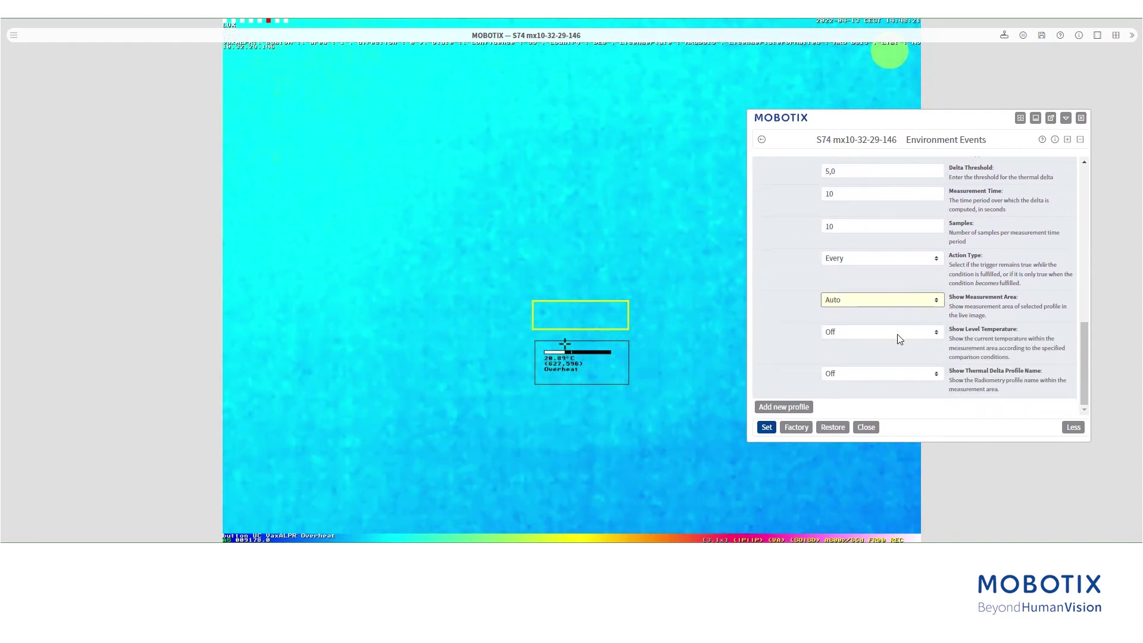
left_click(884, 331)
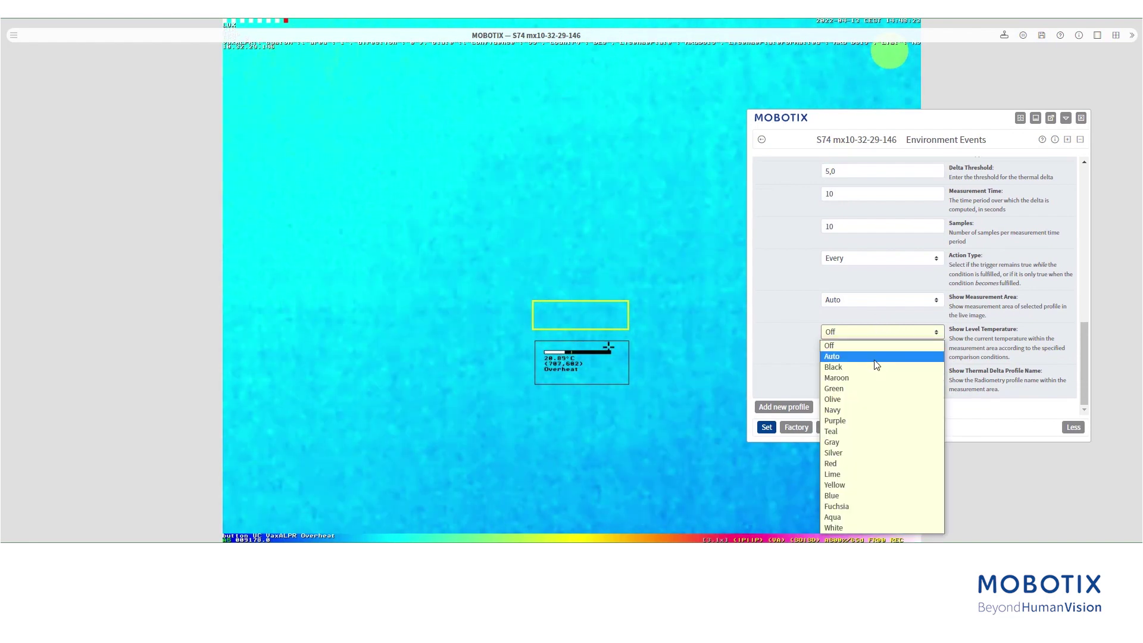
left_click(873, 357)
left_click(870, 377)
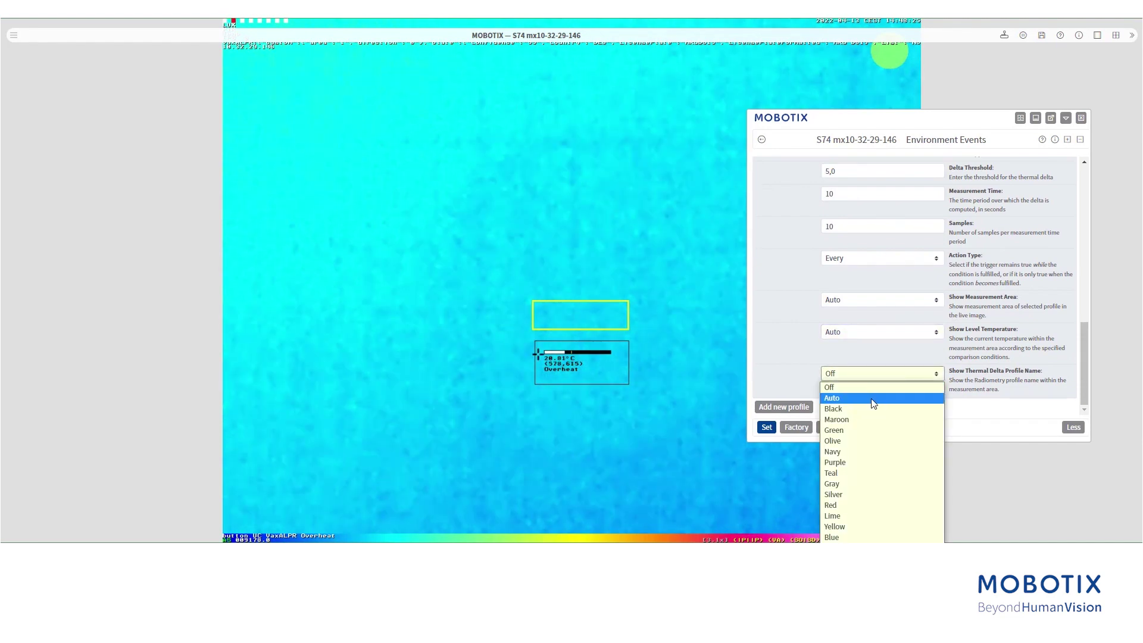
left_click(873, 399)
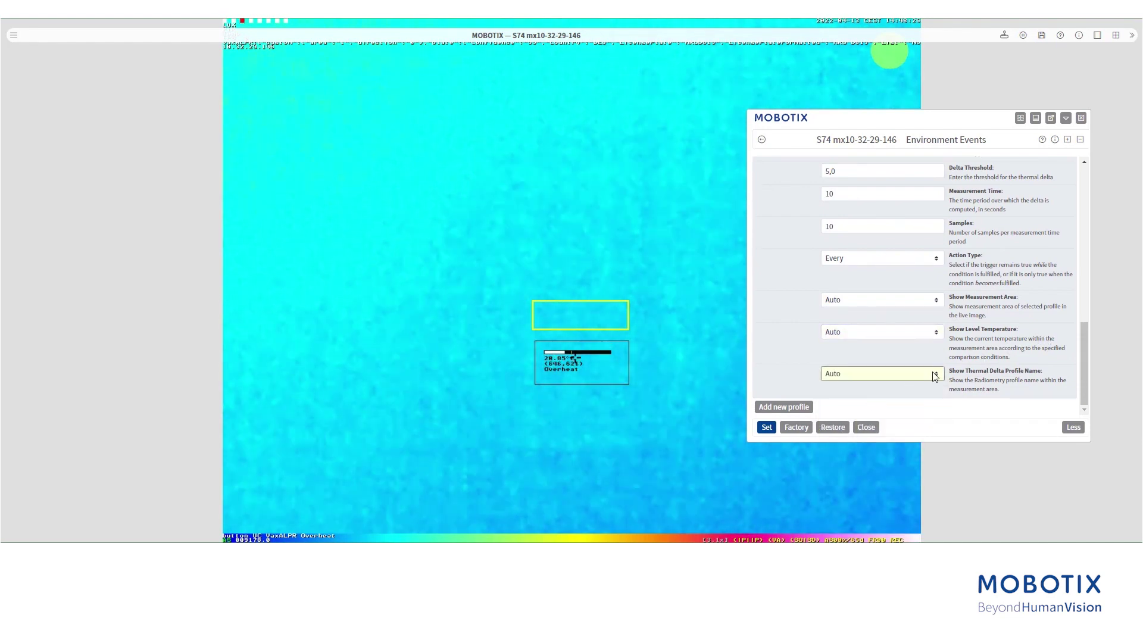
Step: Apply the DeltaEvent settings and go to the Action Group Overview
left_click(765, 428)
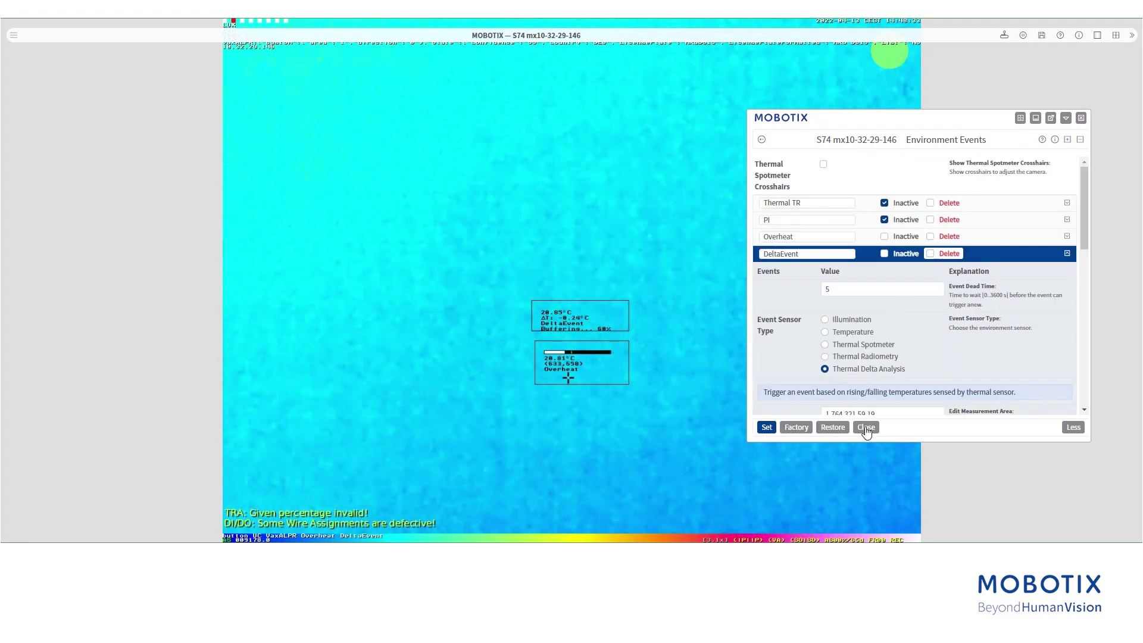
left_click(763, 143)
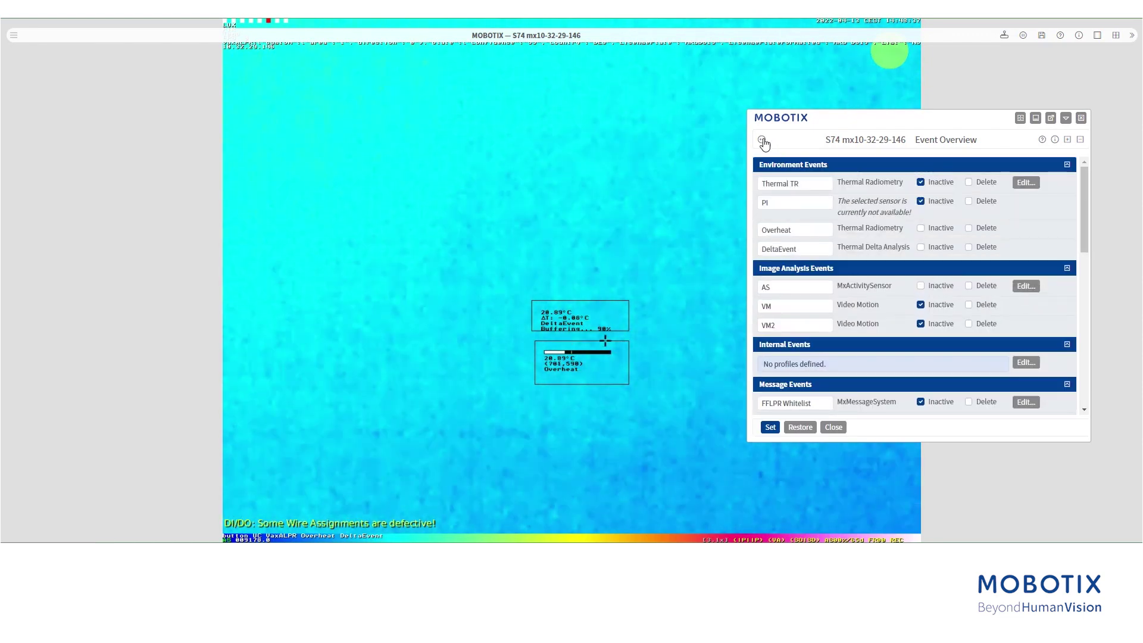
left_click(763, 141)
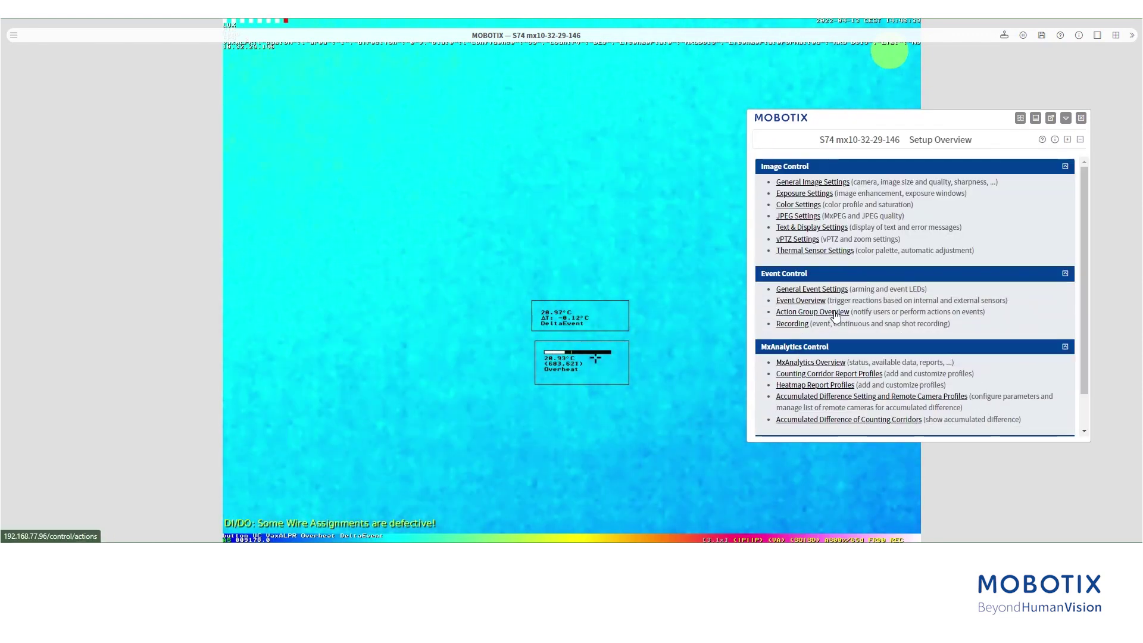
left_click(835, 314)
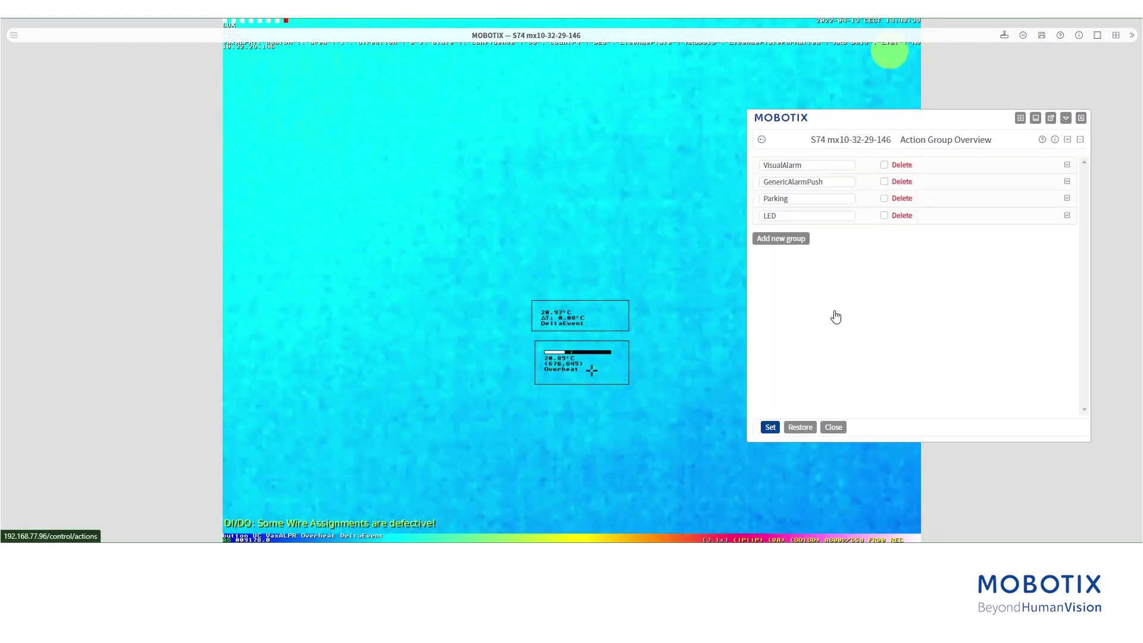
Step: Create a new action group and rename it from New_4 to OverHeating
left_click(794, 243)
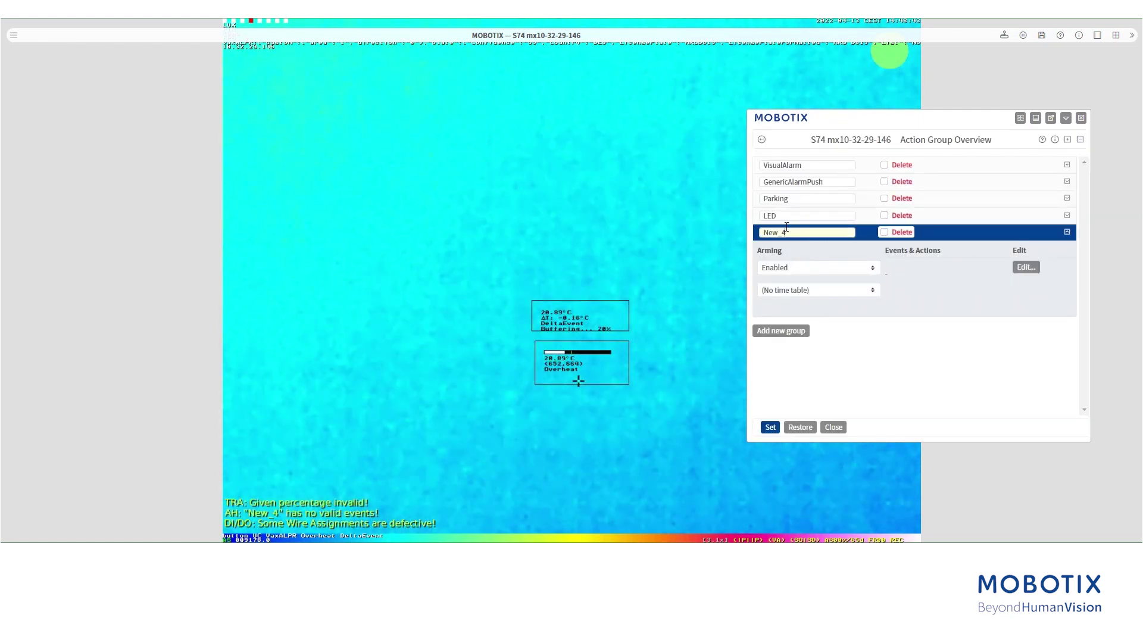
double_click(786, 231)
type("OverHeating")
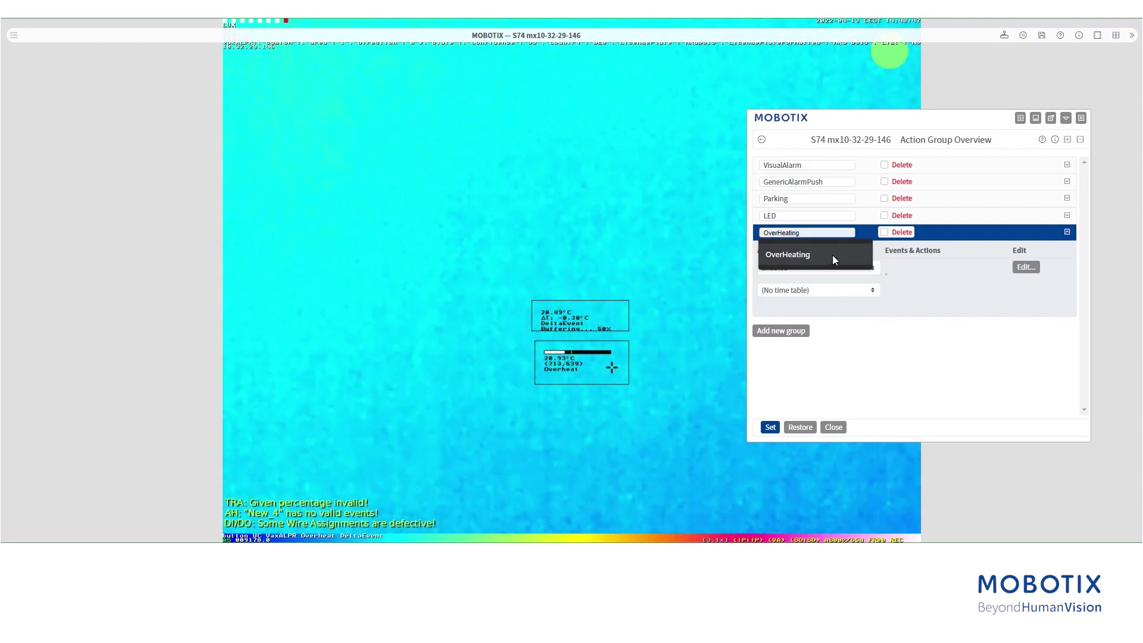
left_click(832, 257)
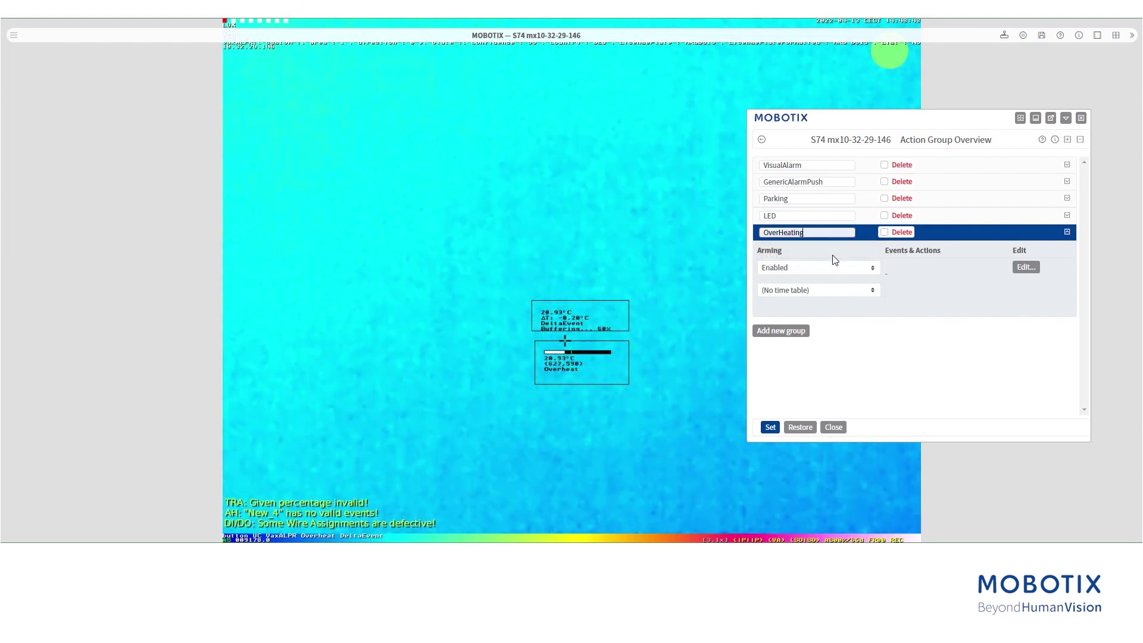
Step: Have OverHeating trigger on Environment: Overheat with a Visual Alarm: Red Frame action, and apply
left_click(1025, 267)
scroll(976, 271, "down", 2)
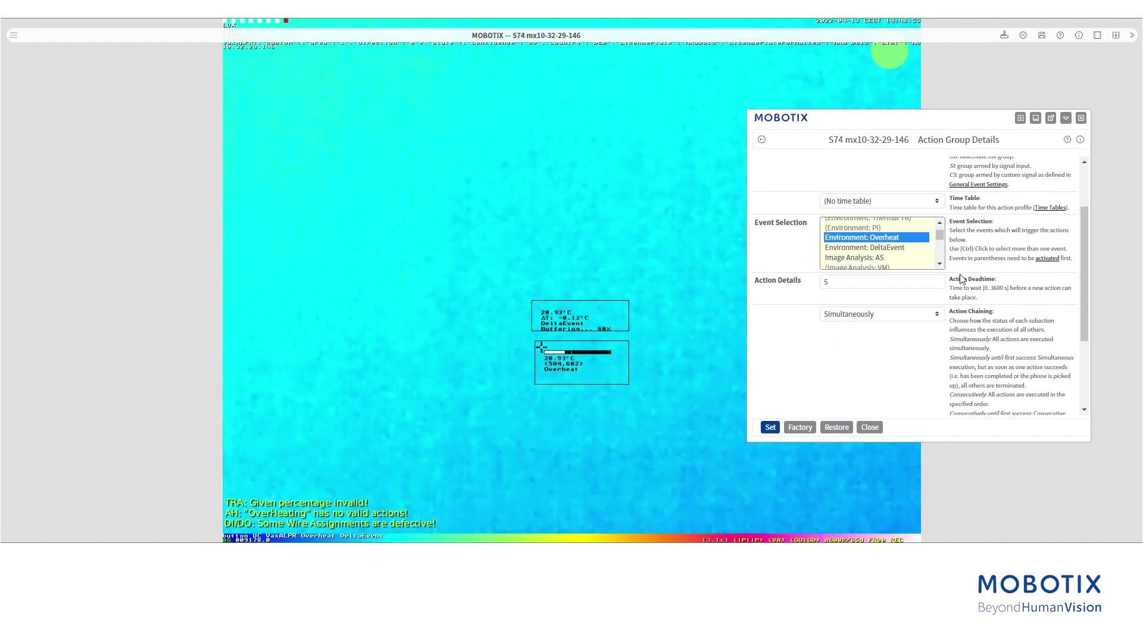
scroll(959, 284, "down", 3)
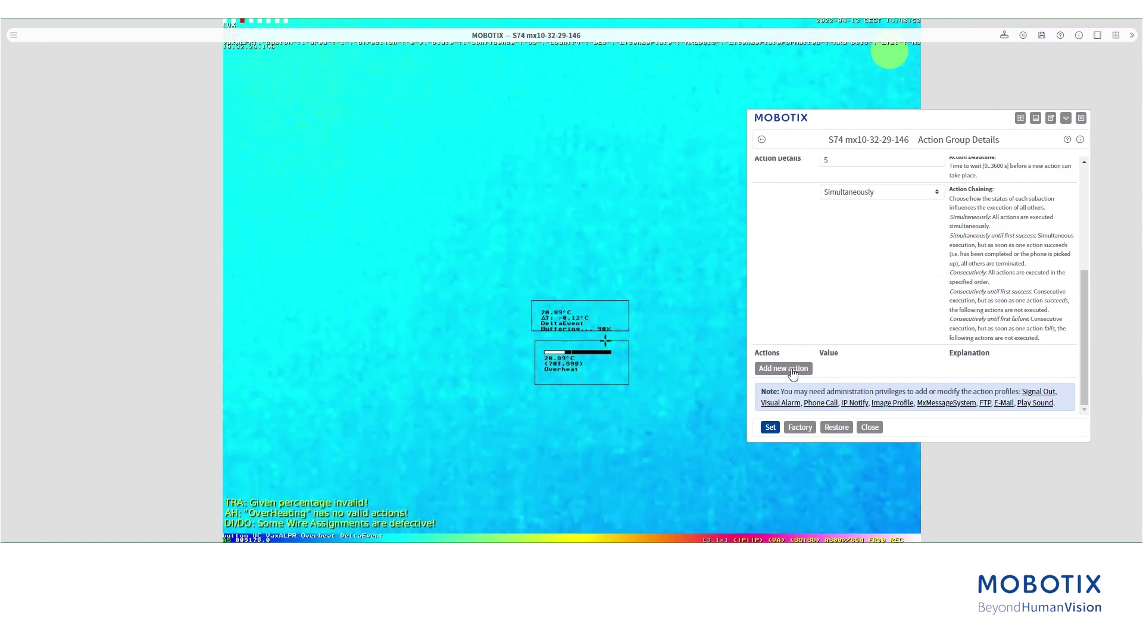
scroll(1010, 324, "up", 5)
scroll(1009, 325, "down", 5)
left_click(934, 288)
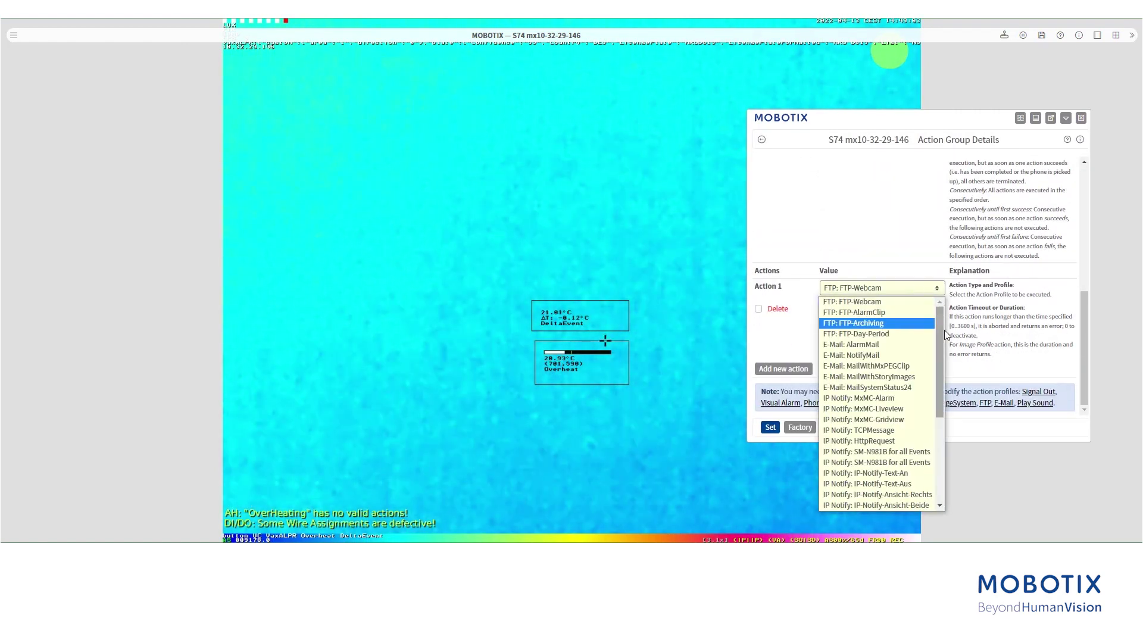
left_click_drag(943, 336, 934, 415)
left_click(881, 420)
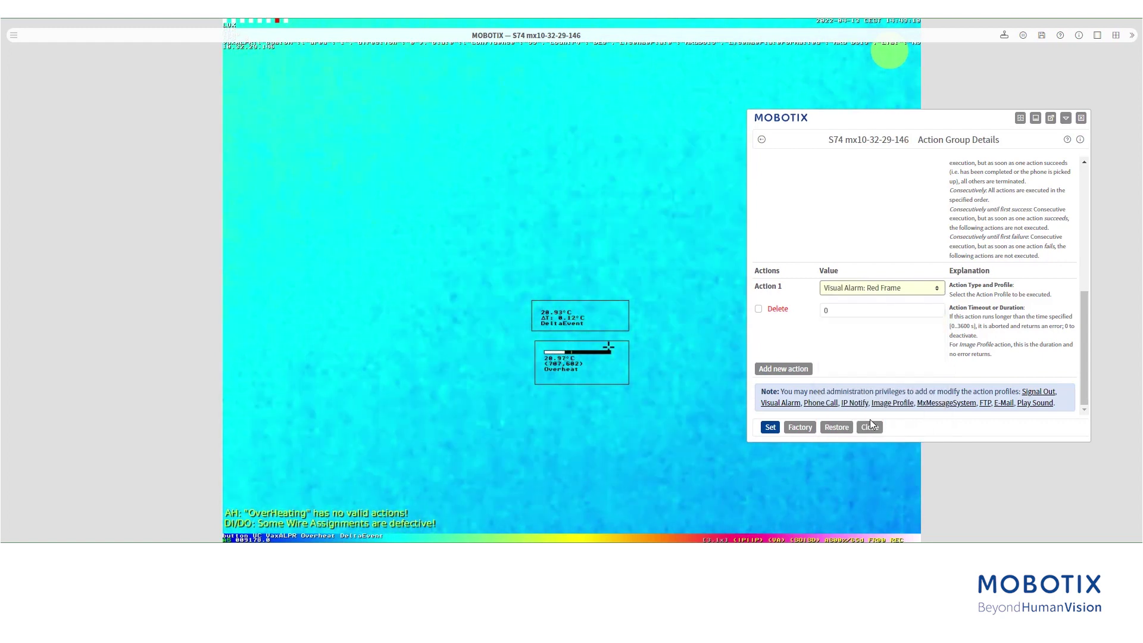
left_click(770, 429)
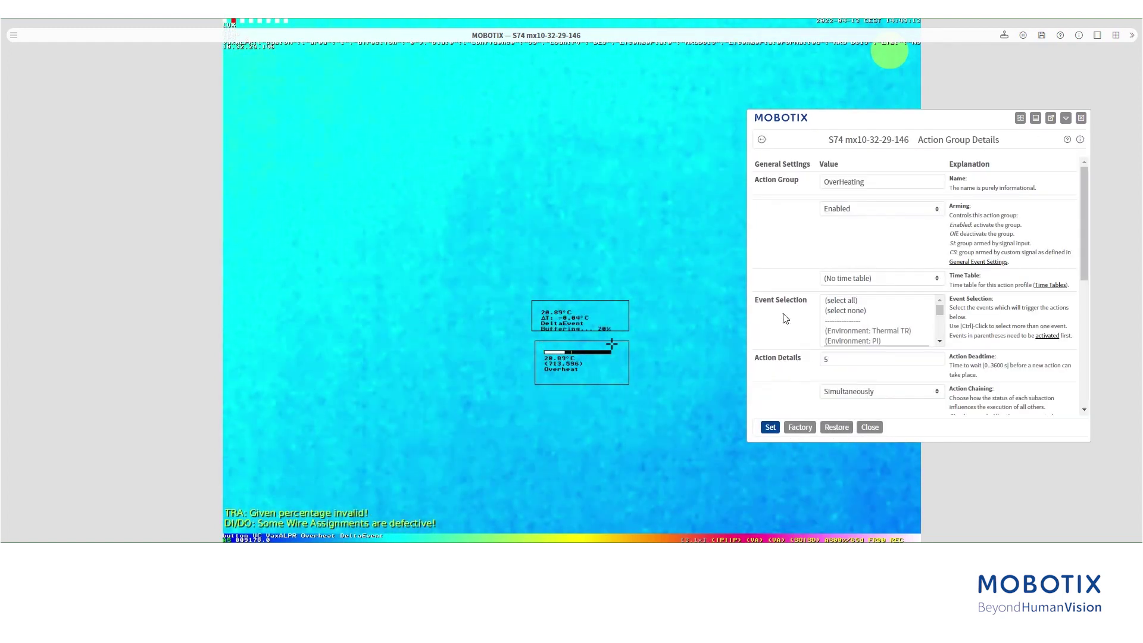
Step: Add a second action group named DeltaEvent
left_click(761, 139)
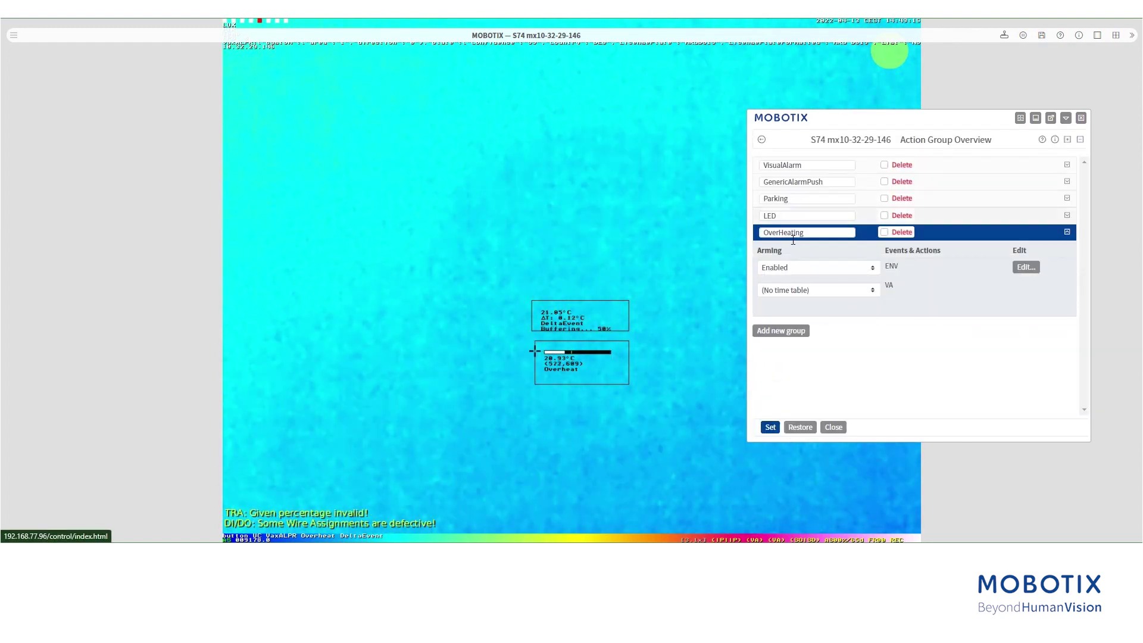
left_click(801, 337)
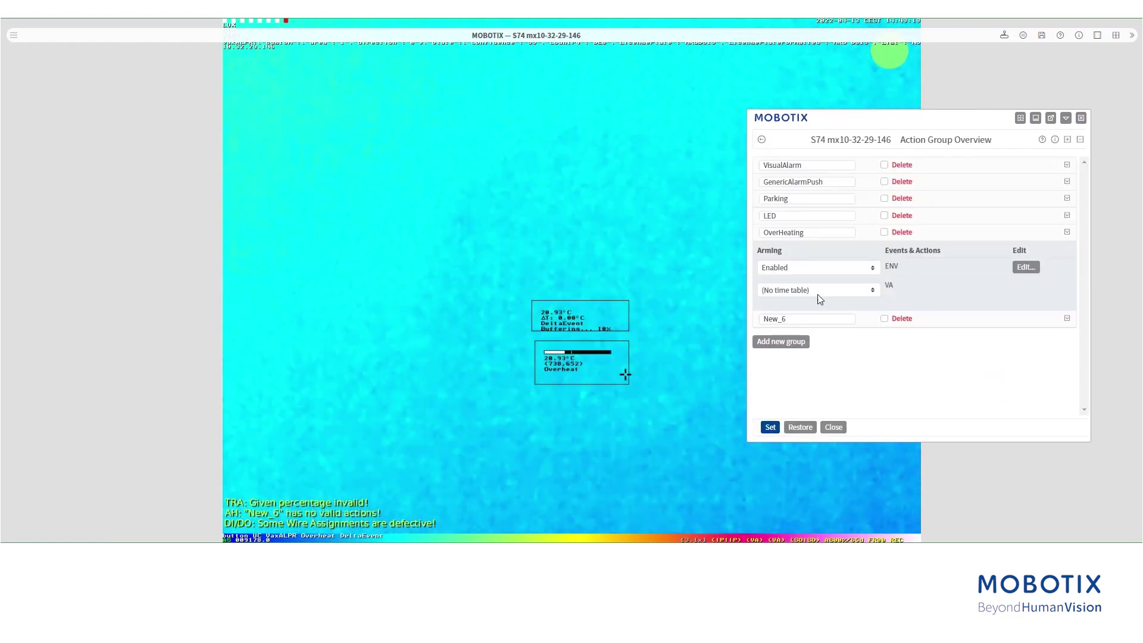
type("D")
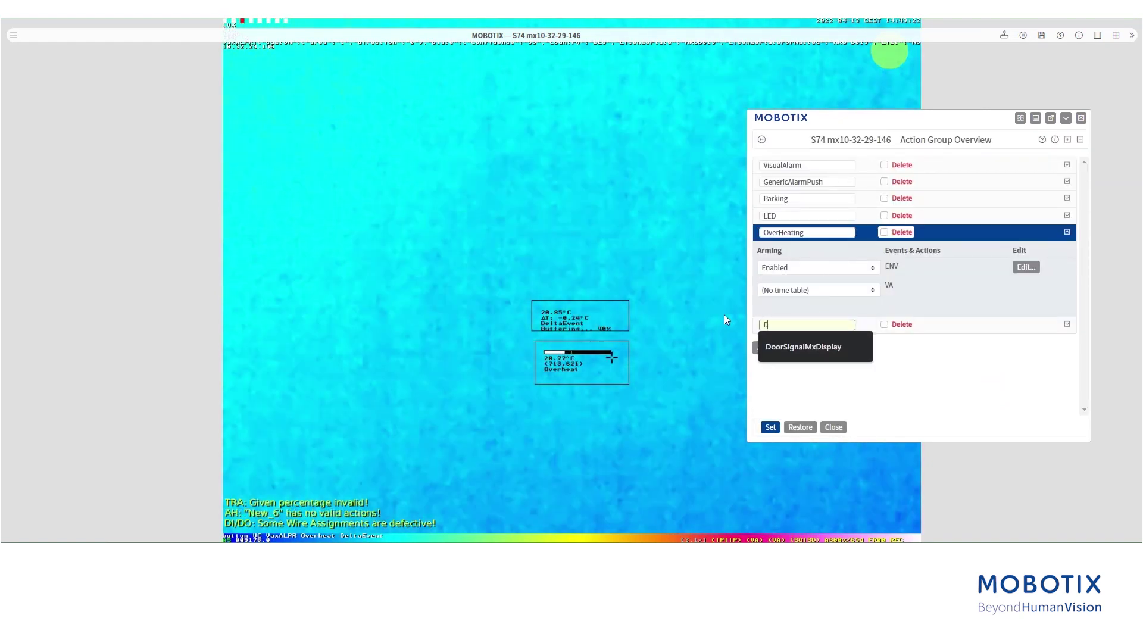
type("eltaEvent")
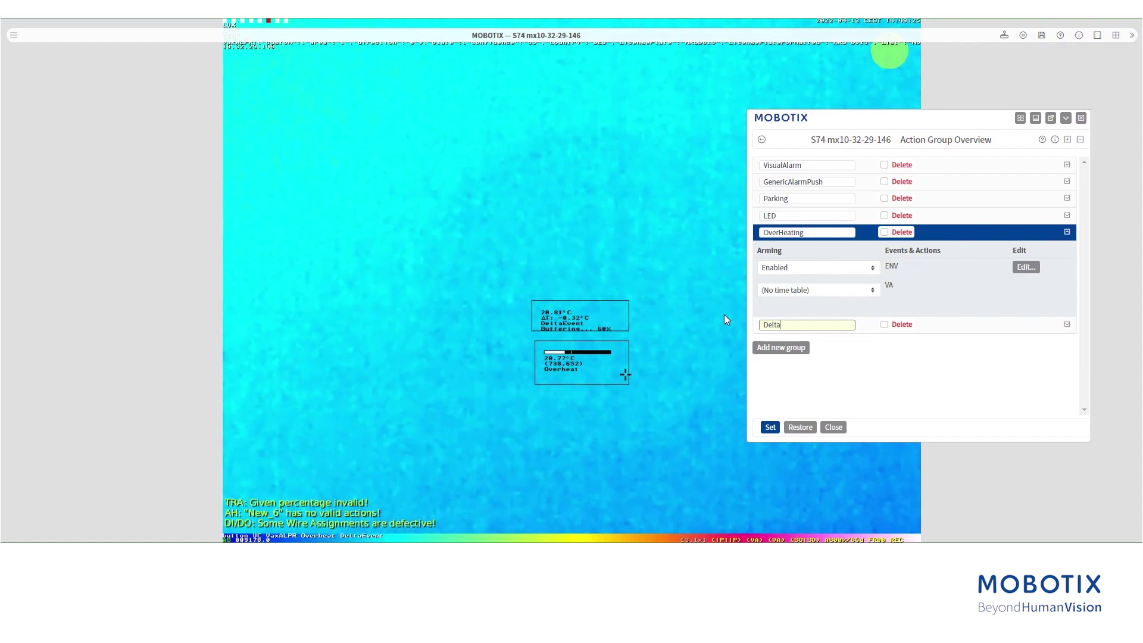
left_click(957, 328)
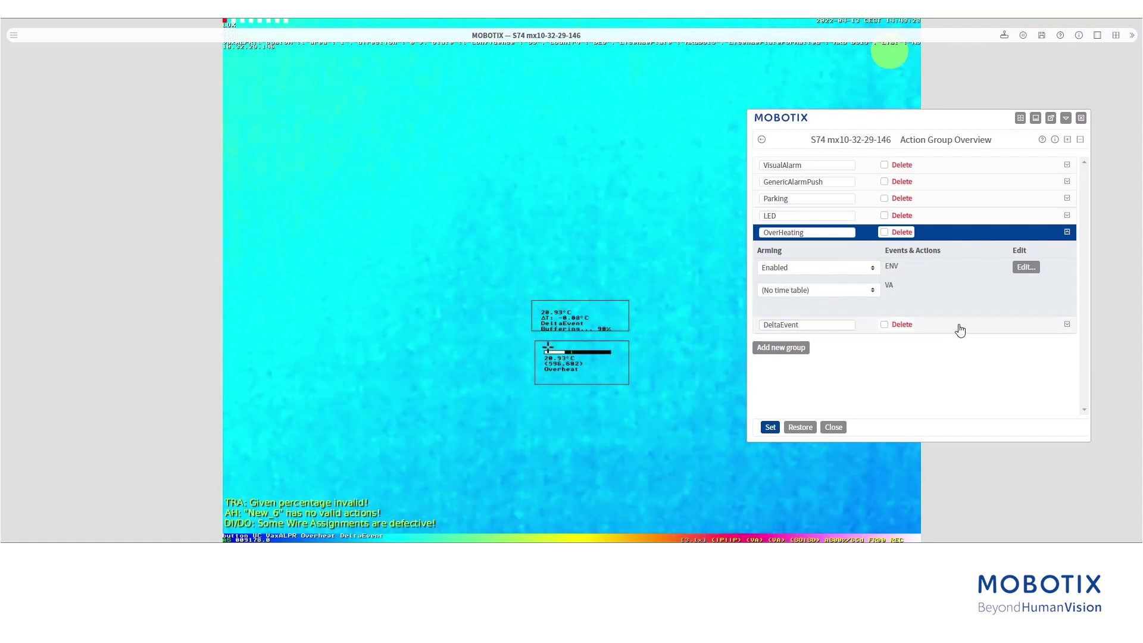
Step: Have the DeltaEvent group trigger on Environment: DeltaEvent with a Visual Alarm: YellowAlarm action
left_click(1024, 360)
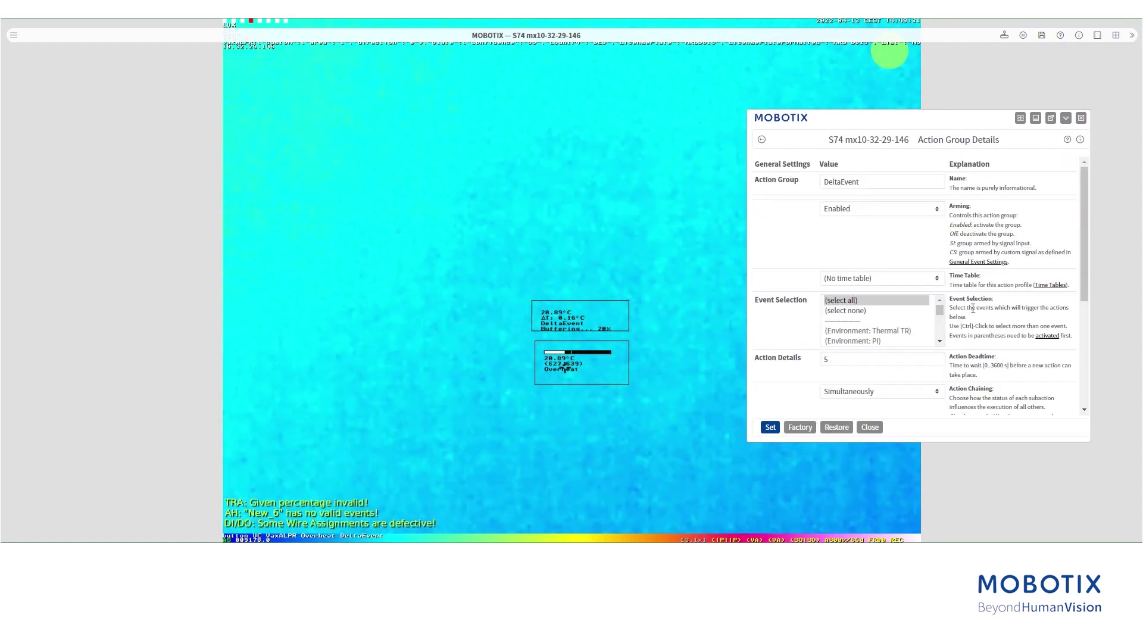
scroll(938, 316, "down", 3)
left_click(899, 303)
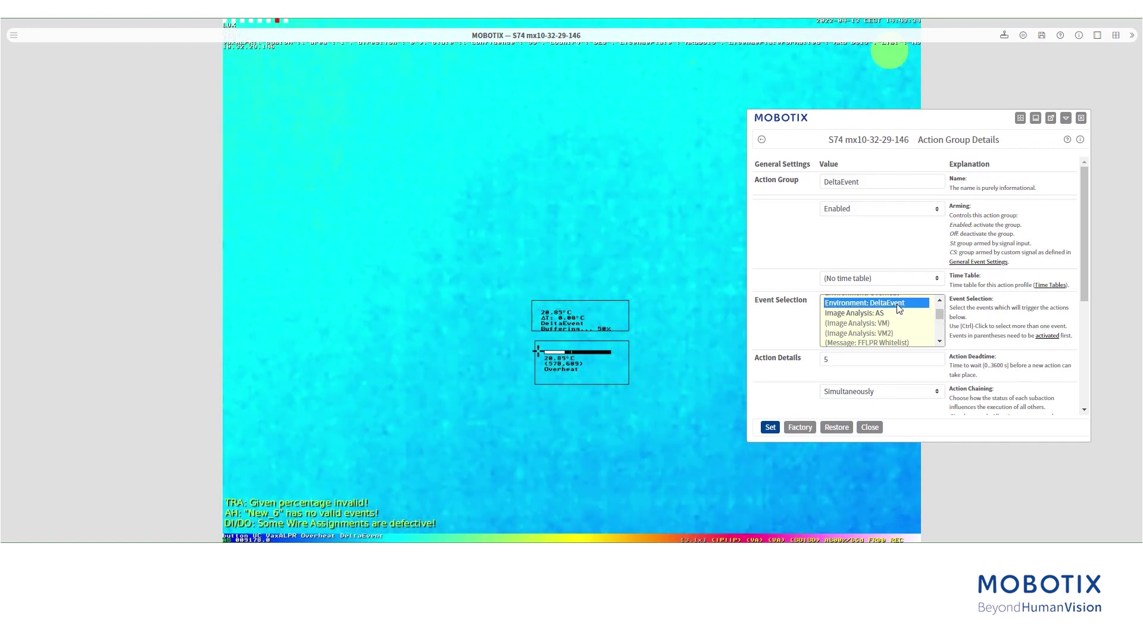
scroll(940, 319, "down", 10)
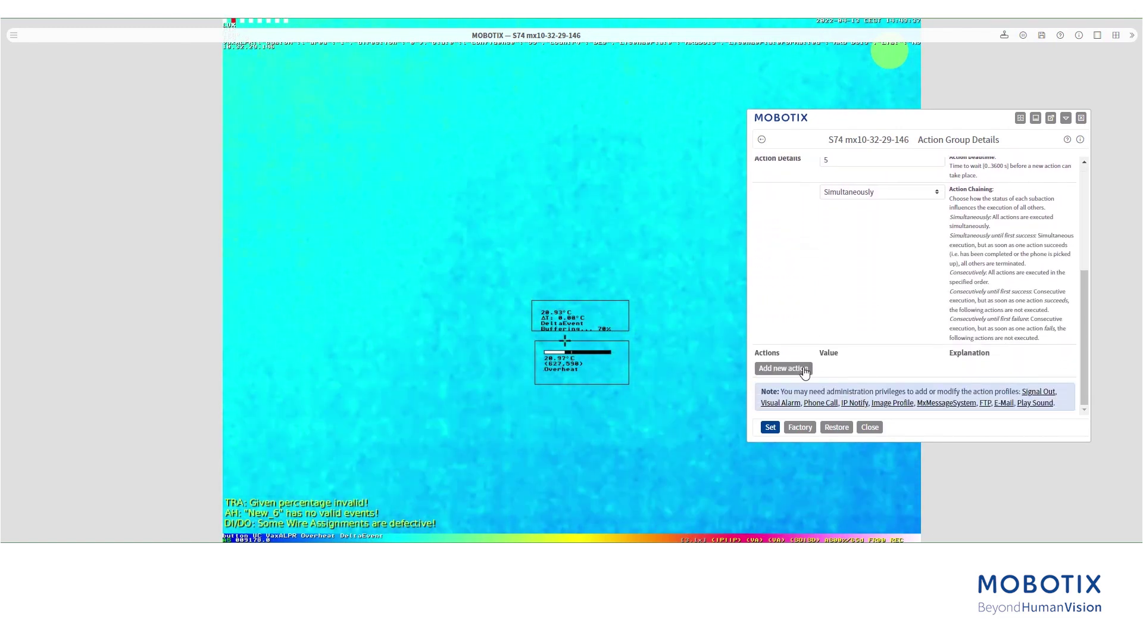
left_click(784, 366)
scroll(947, 340, "down", 10)
left_click(897, 288)
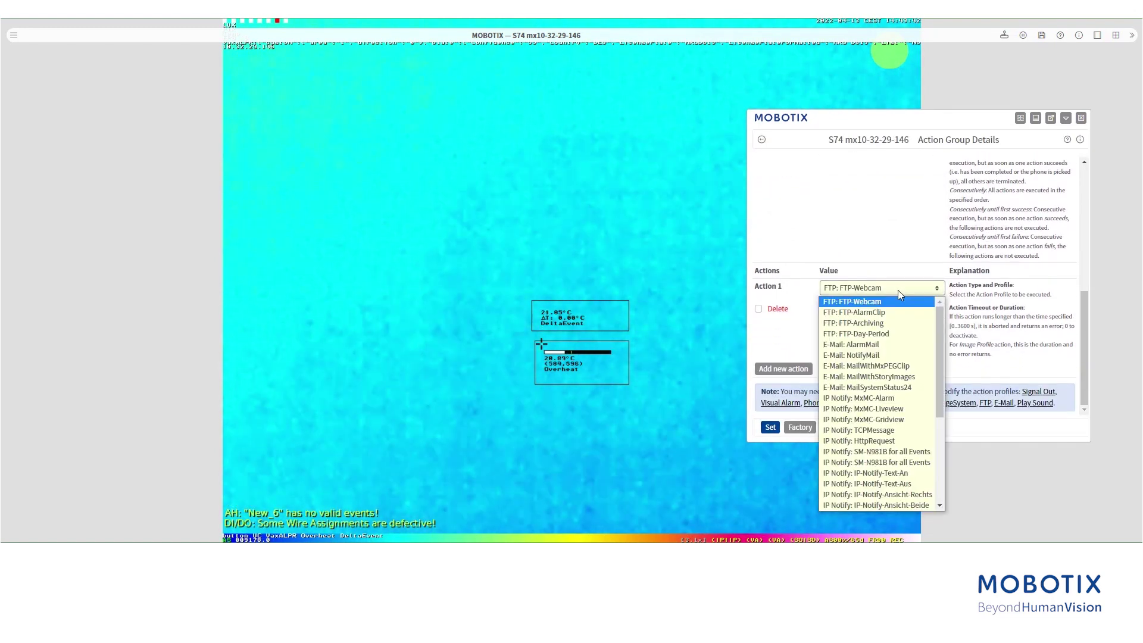
left_click_drag(941, 344, 946, 434)
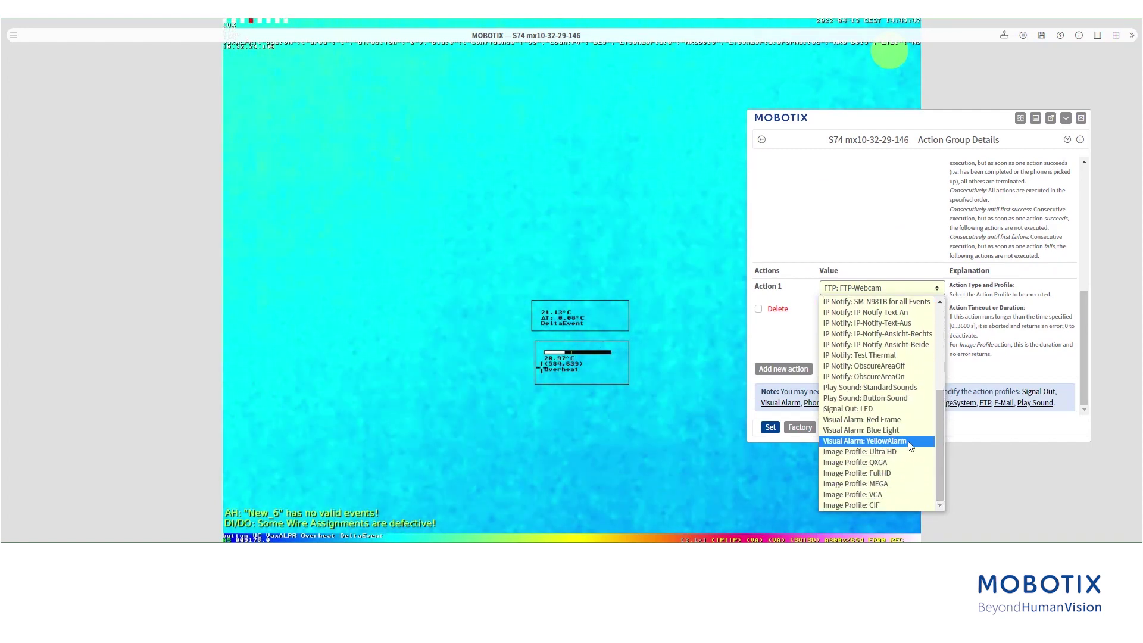
left_click(896, 441)
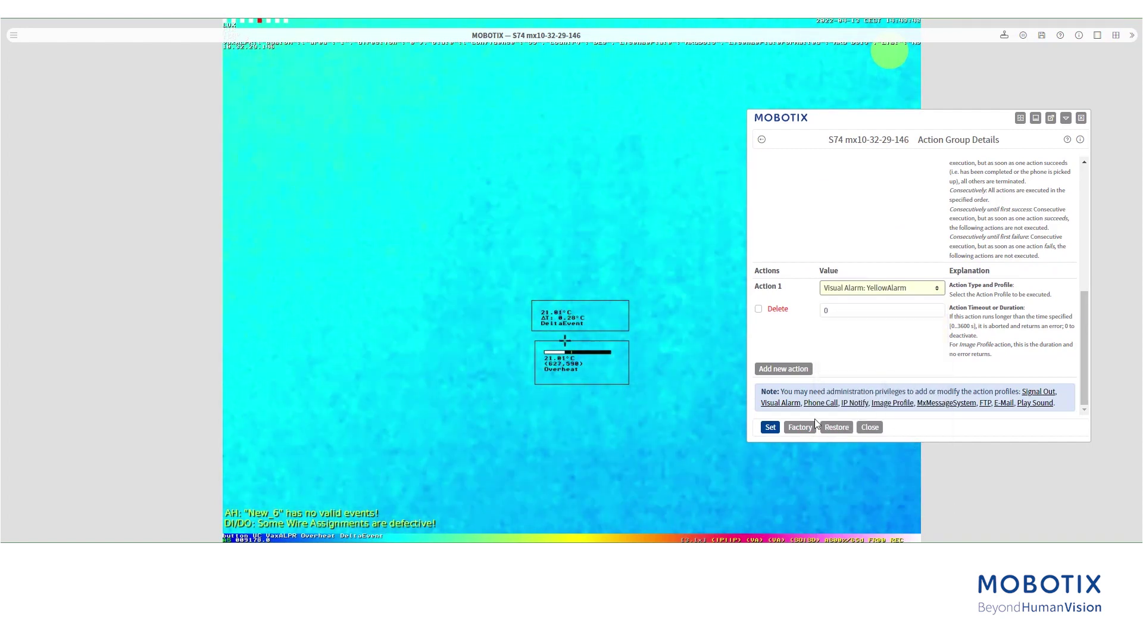
left_click(773, 432)
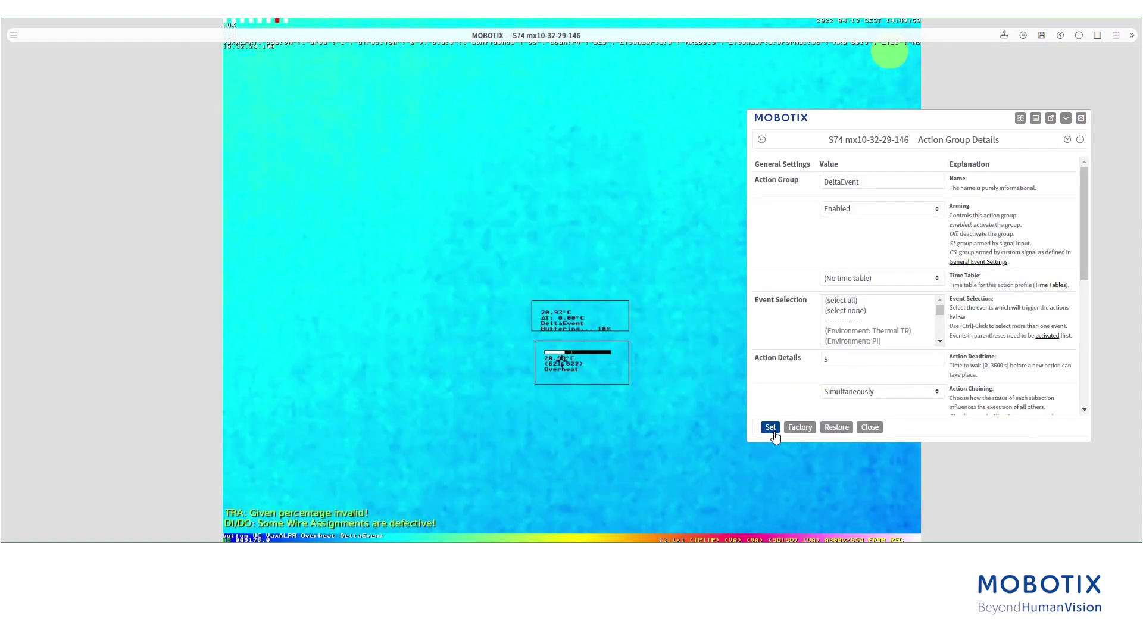
left_click(870, 428)
Step: Store the complete camera configuration permanently
left_click(629, 66)
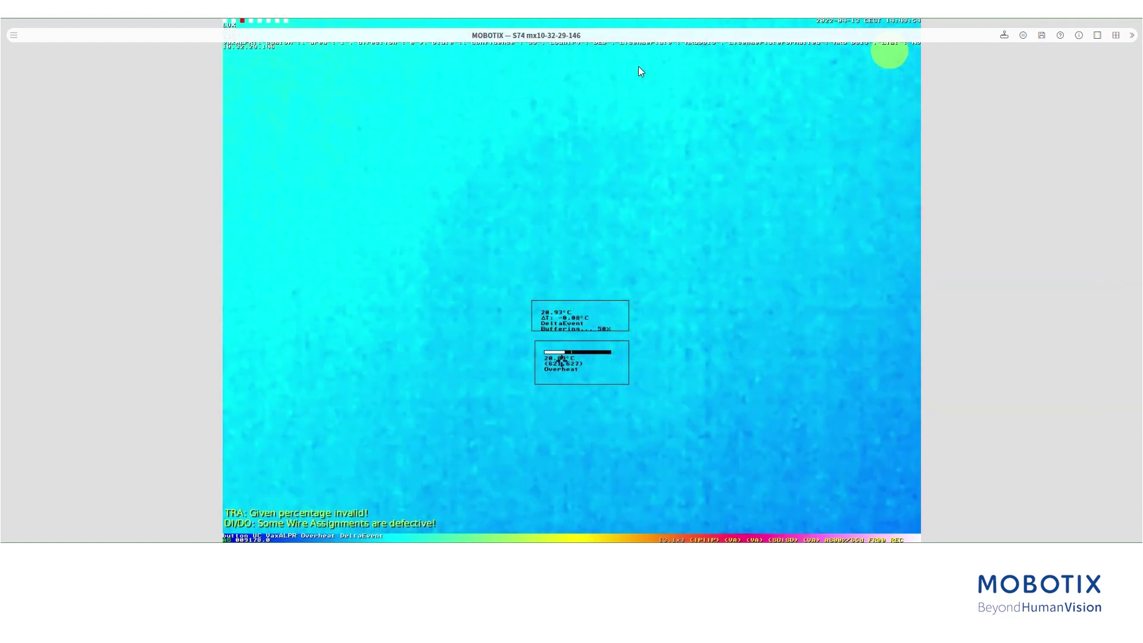